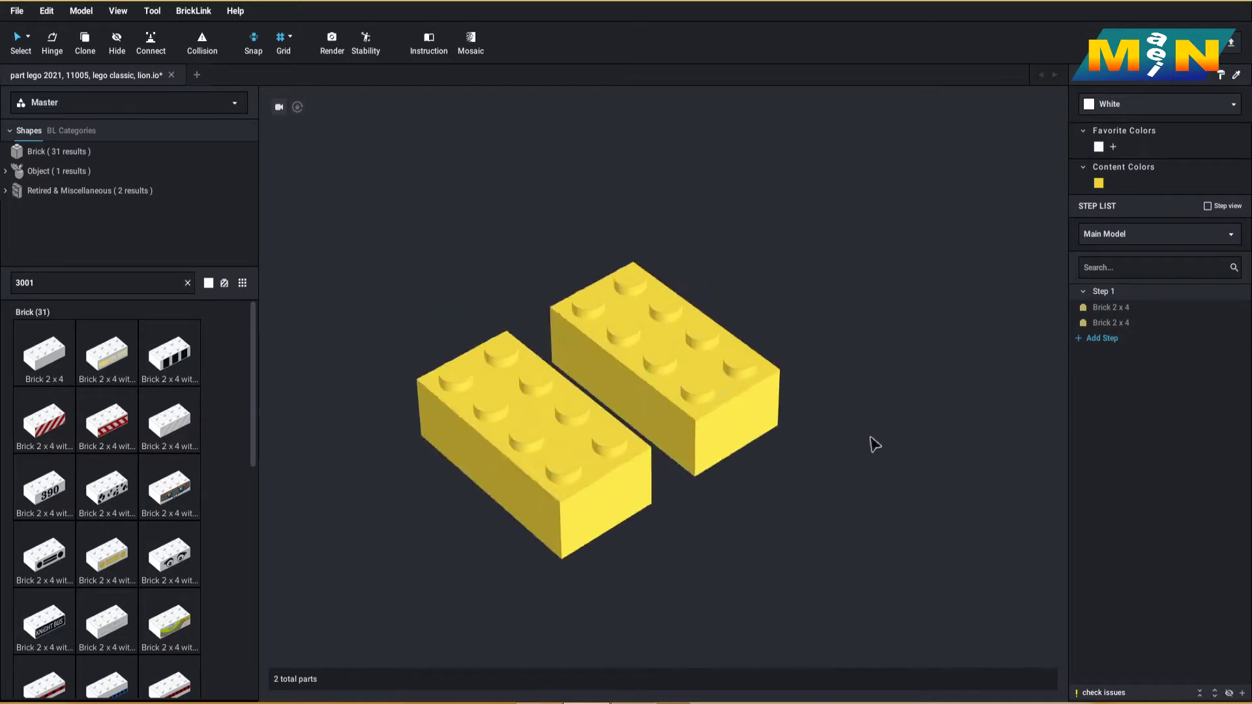
Find part 3002, place one Brick 2 x 3 behind the two 2 x 4 bricks and color it Yellow.
left_click(62, 290)
type("3002")
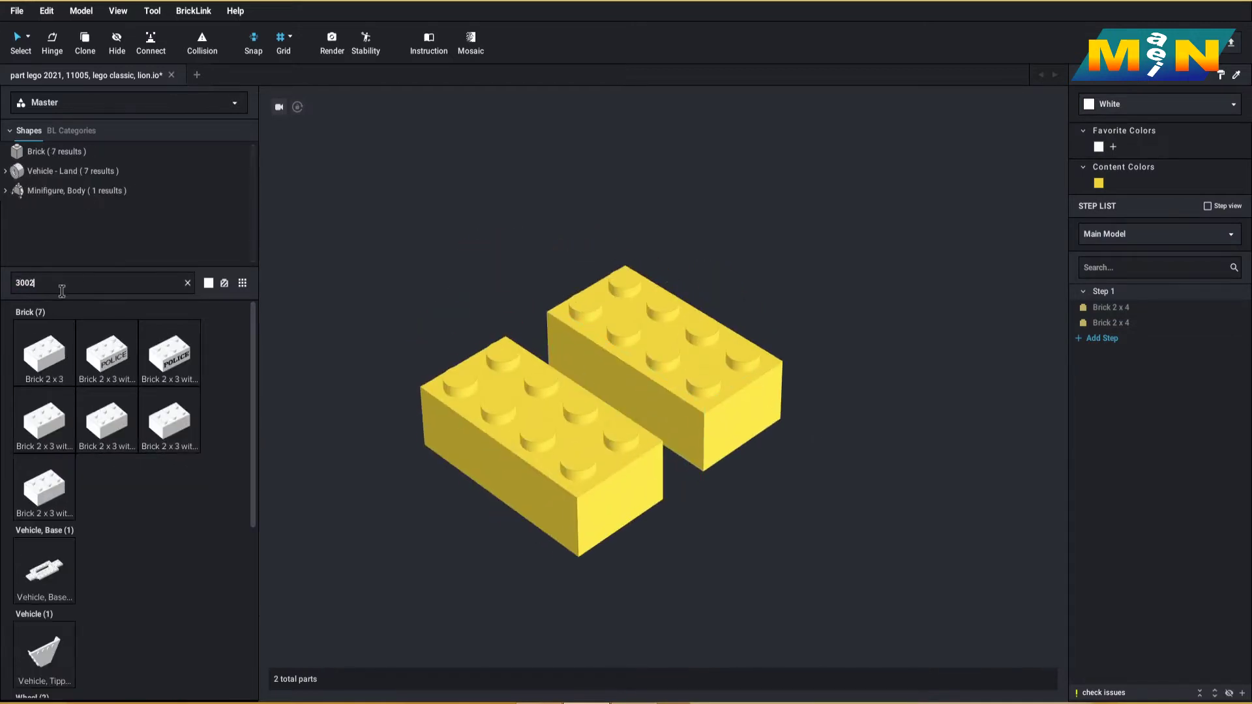
left_click_drag(58, 359, 780, 243)
left_click(801, 249)
left_click(1101, 183)
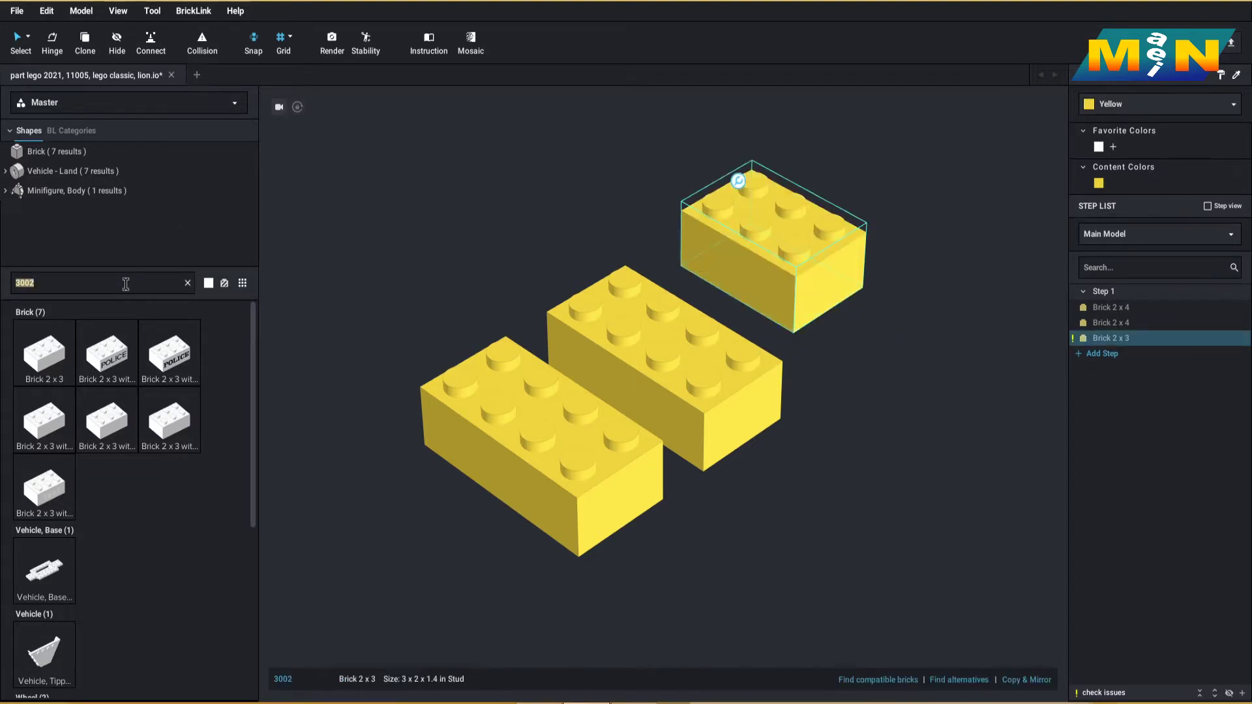
Find part 3003, place one Brick 2 x 2 beside the yellow bricks and color it Red.
type("3003")
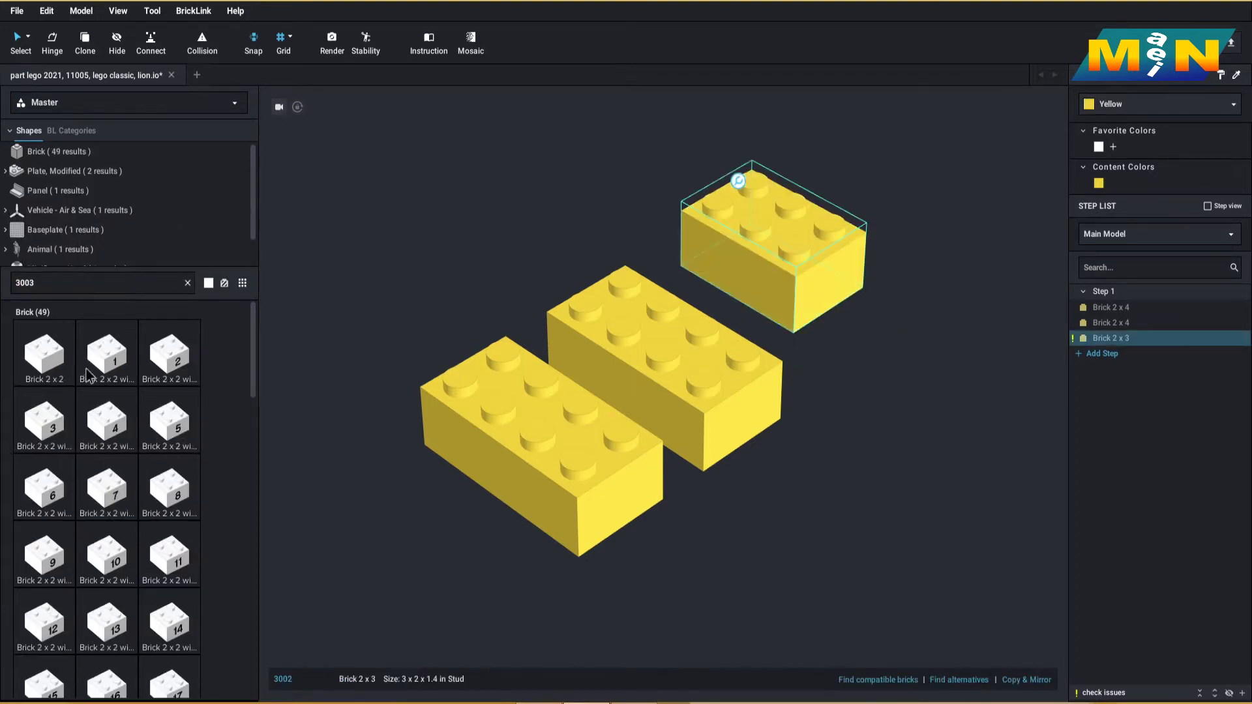
left_click_drag(65, 369, 855, 384)
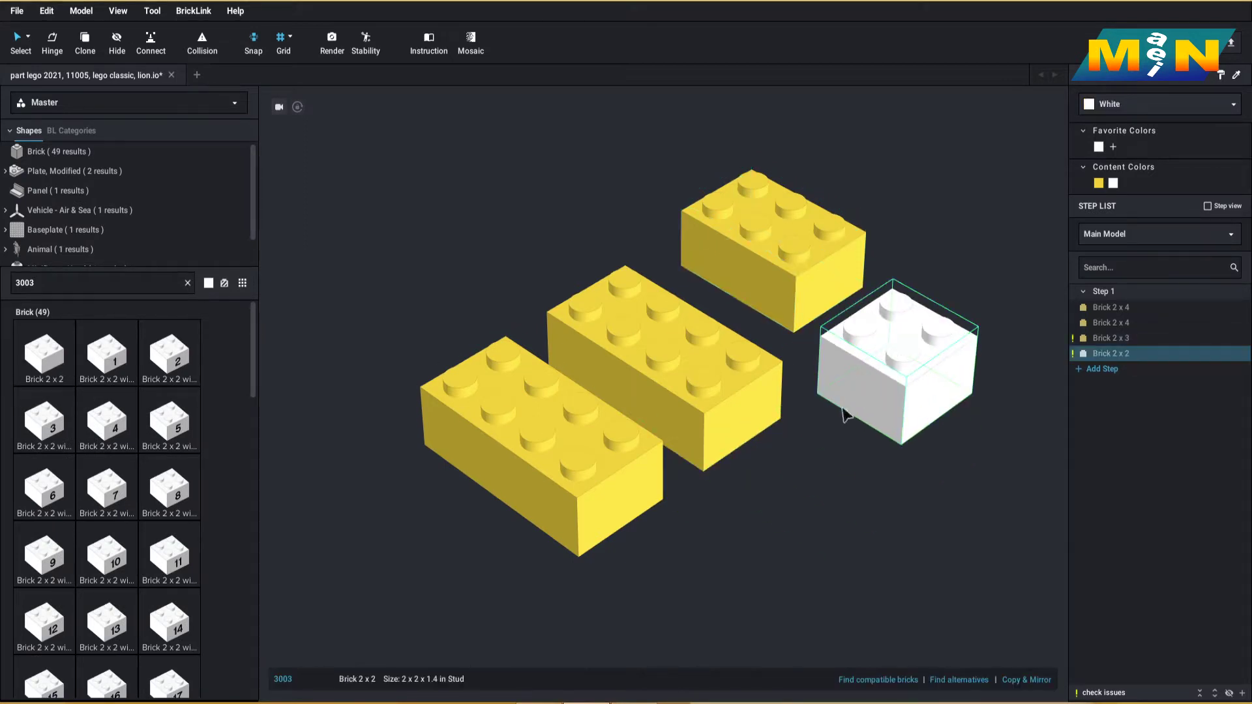
left_click(1102, 106)
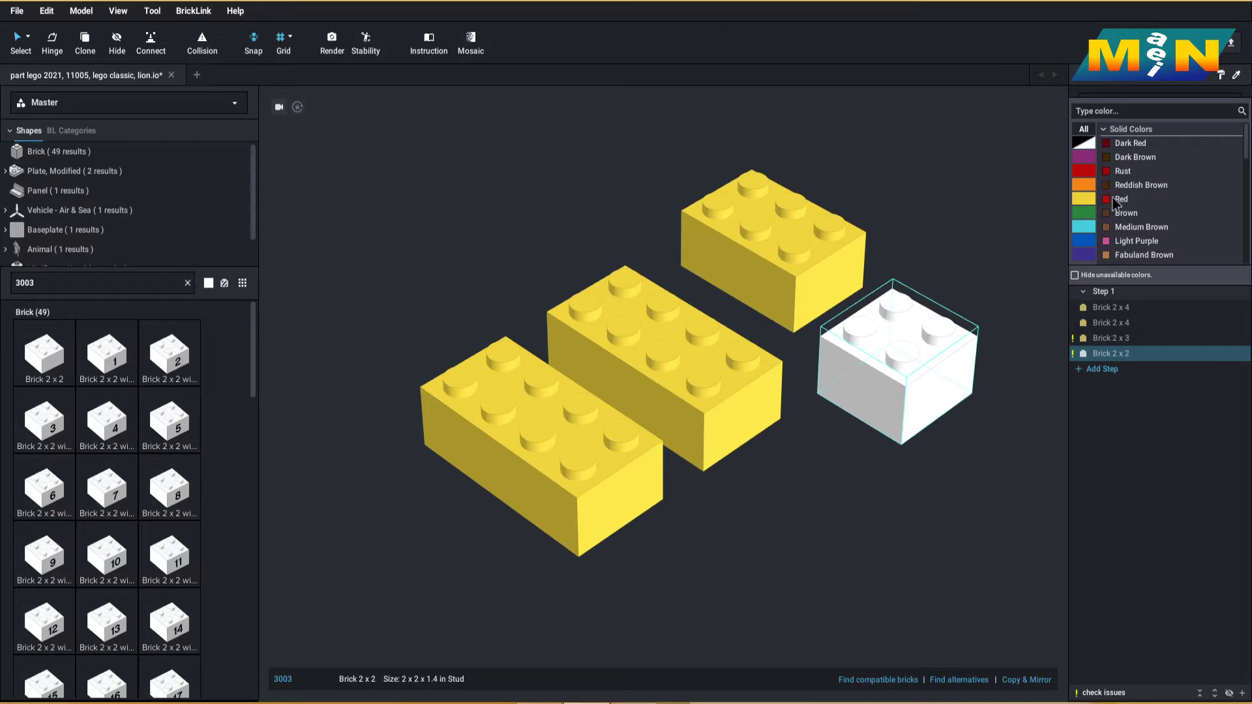
left_click(1084, 172)
Find part 3007, place one Brick 2 x 8 behind the other bricks and color it Yellow.
left_click(86, 283)
type("3007")
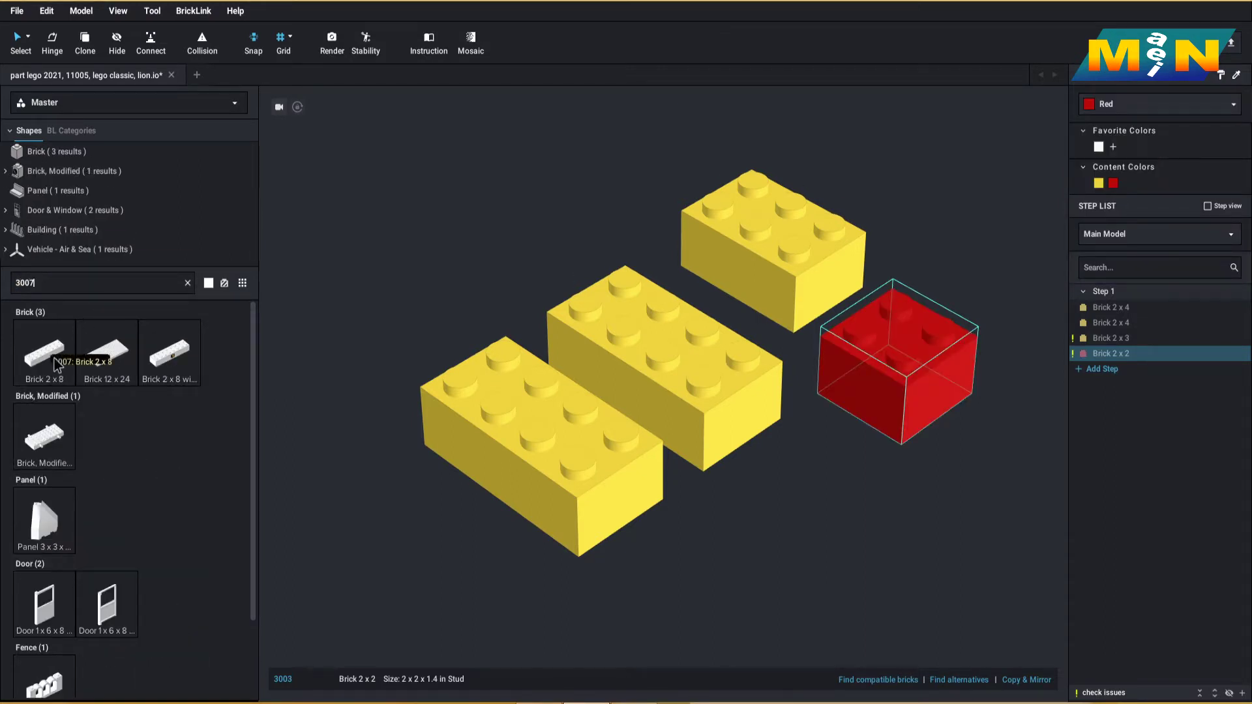
left_click(55, 359)
scroll(735, 498, "down", 5)
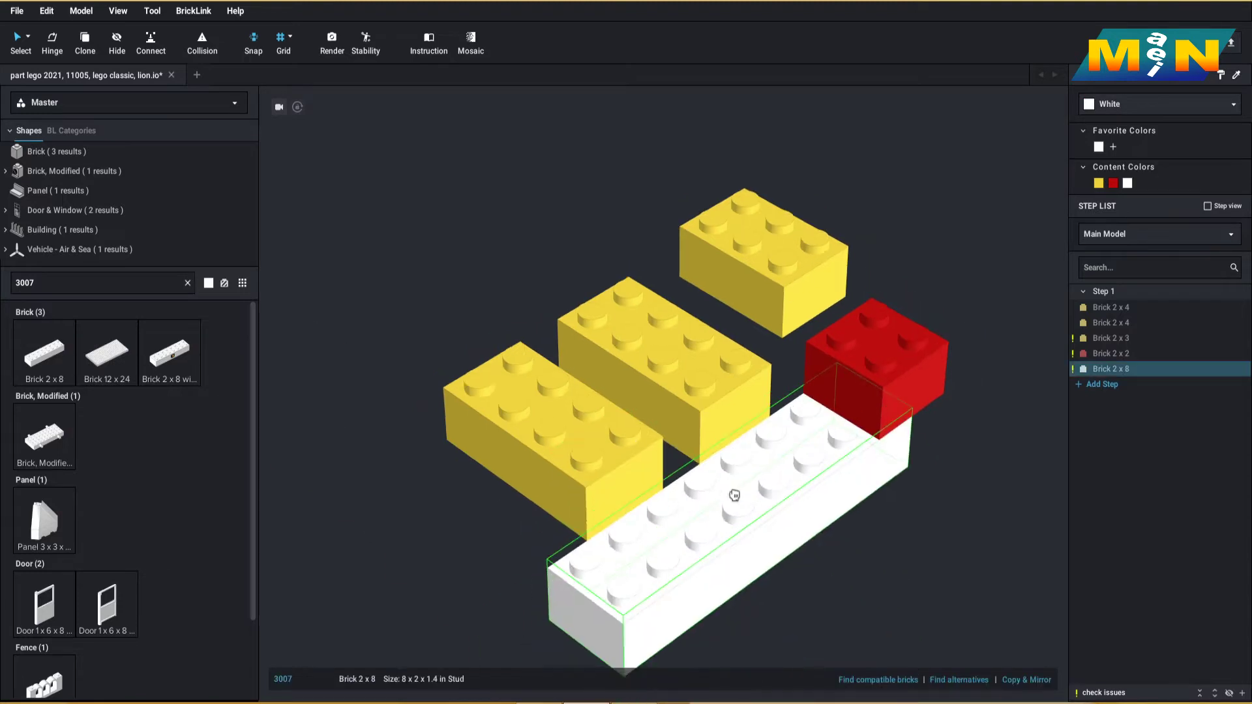
left_click(1099, 183)
Find part 3009, place one Brick 1 x 6 in front of the 2 x 4 bricks and color it Red.
left_click(128, 283)
type("3009")
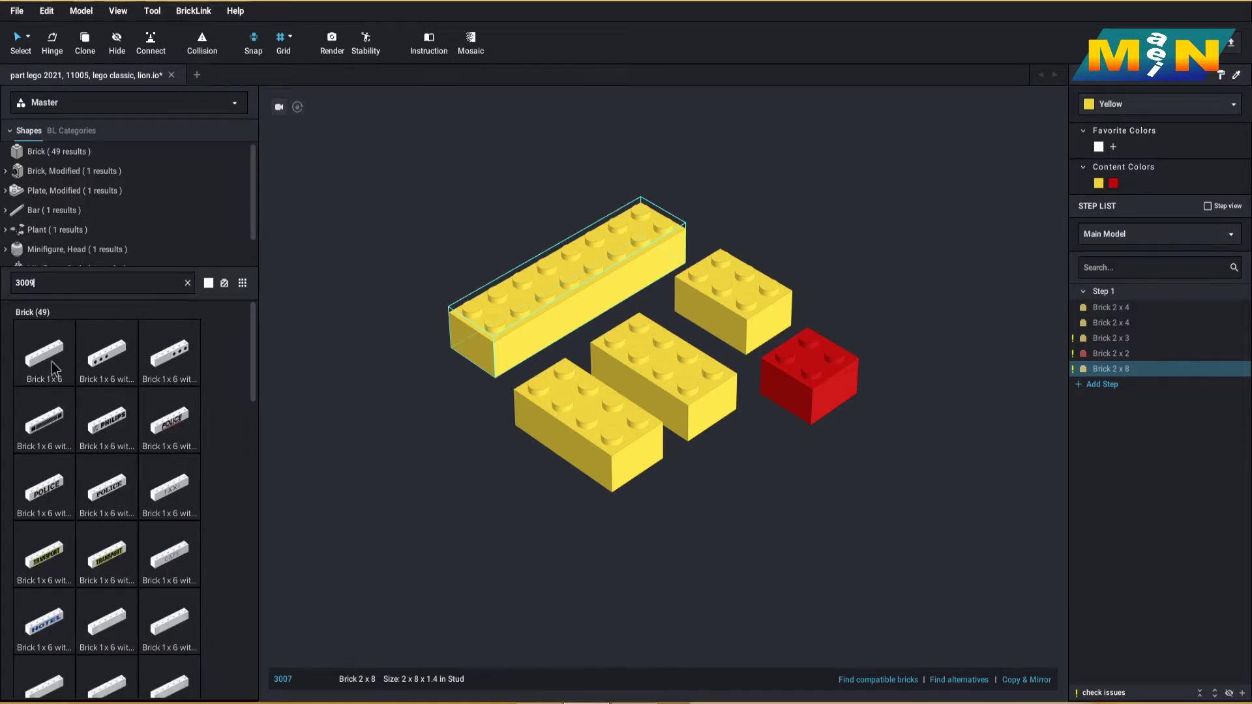
left_click_drag(45, 356, 698, 468)
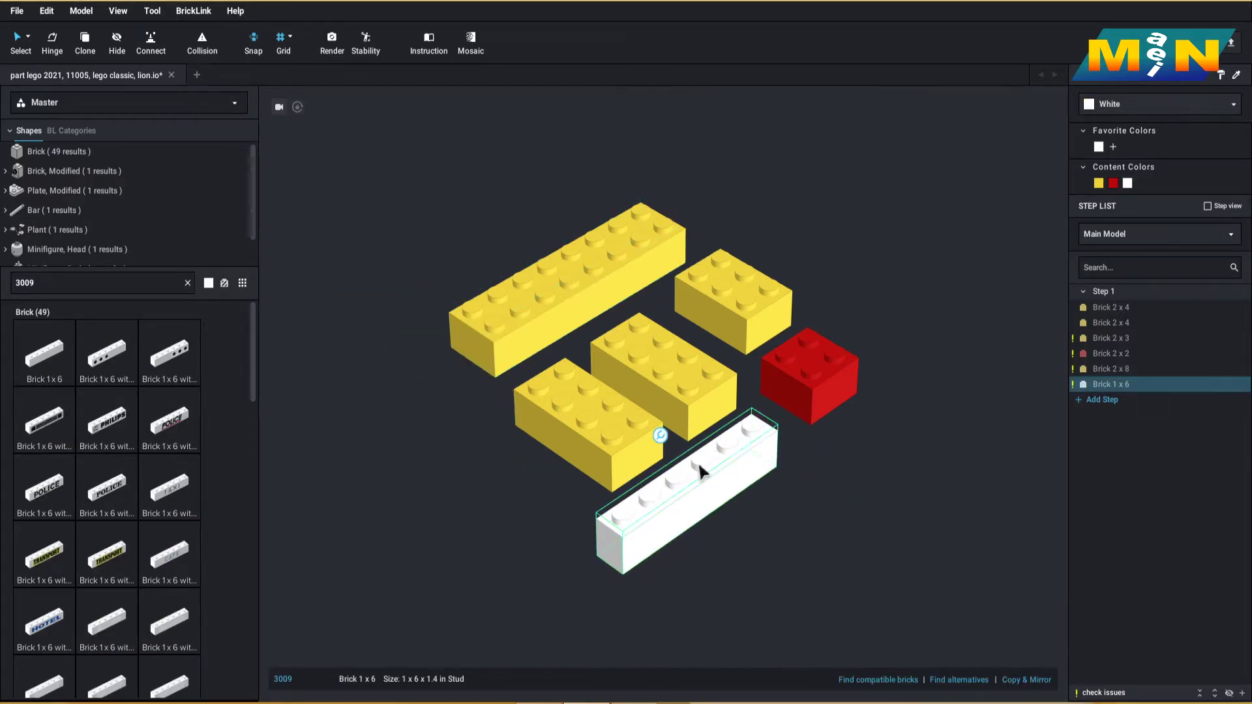
left_click(1115, 183)
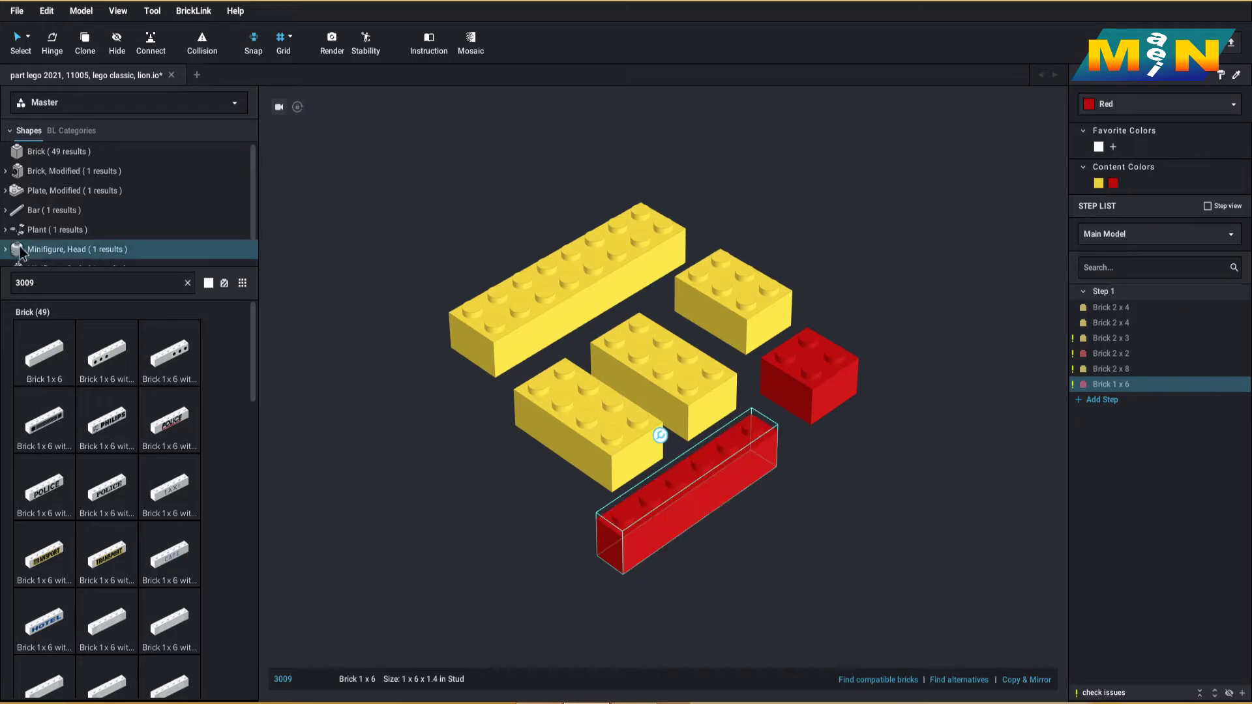
Find part 30136 and place two white Brick, Modified 1 x 2 Log pieces next to the front 2 x 4 brick.
left_click(40, 285)
type("30")
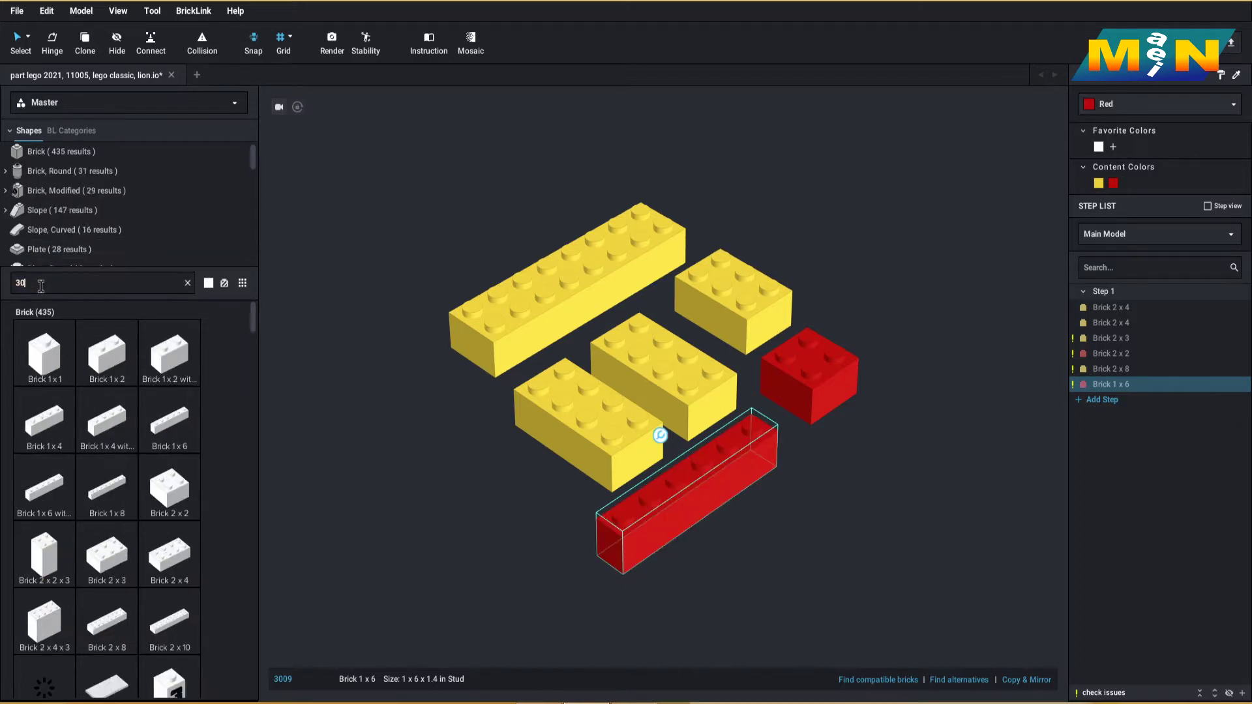
type("136")
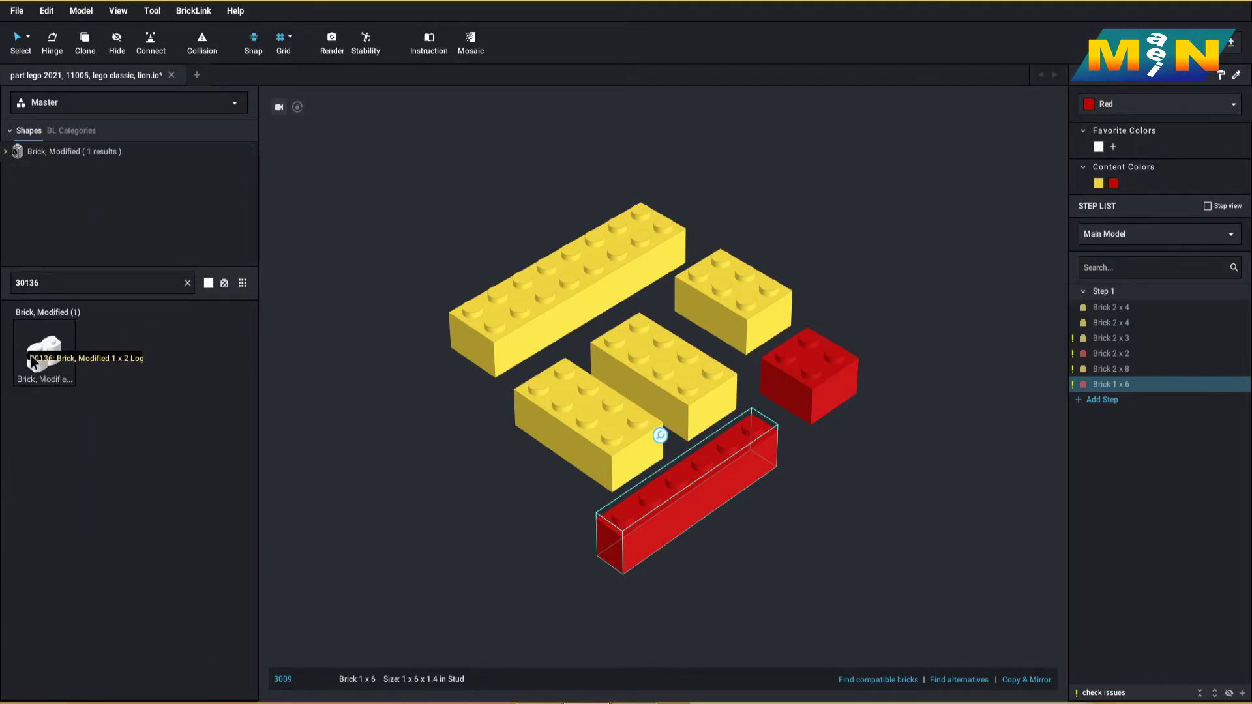
left_click_drag(34, 363, 516, 444)
left_click(488, 435)
Find part 3039 and place four Slope 45 2 x 2 pieces in a row in front of the log bricks.
double_click(77, 282)
type("3039")
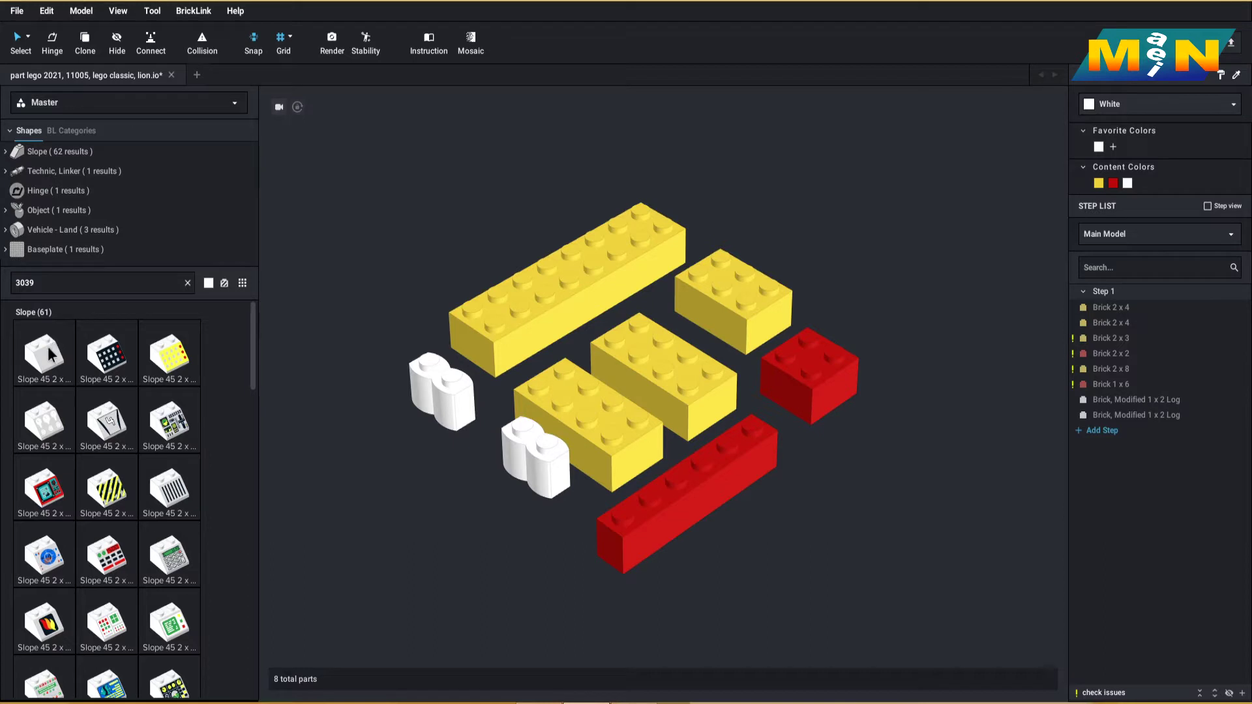
left_click_drag(51, 356, 380, 433)
left_click(387, 437)
left_click(449, 504)
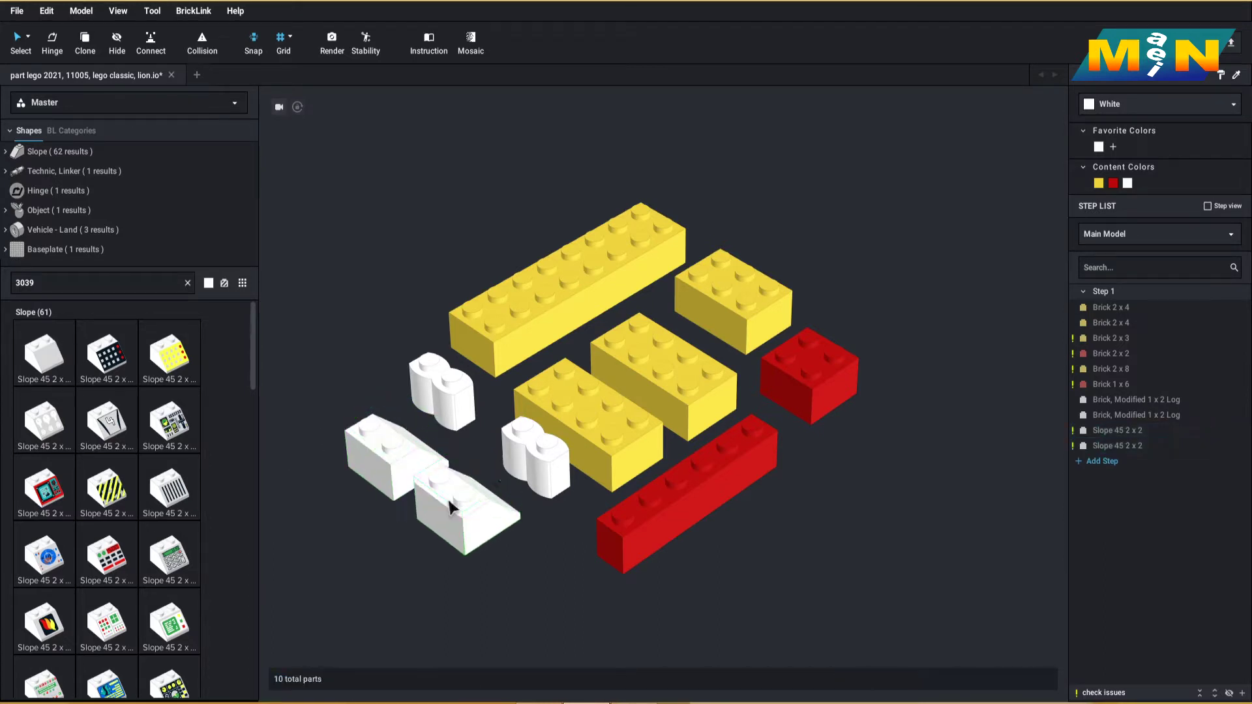
left_click(541, 569)
left_click(338, 362)
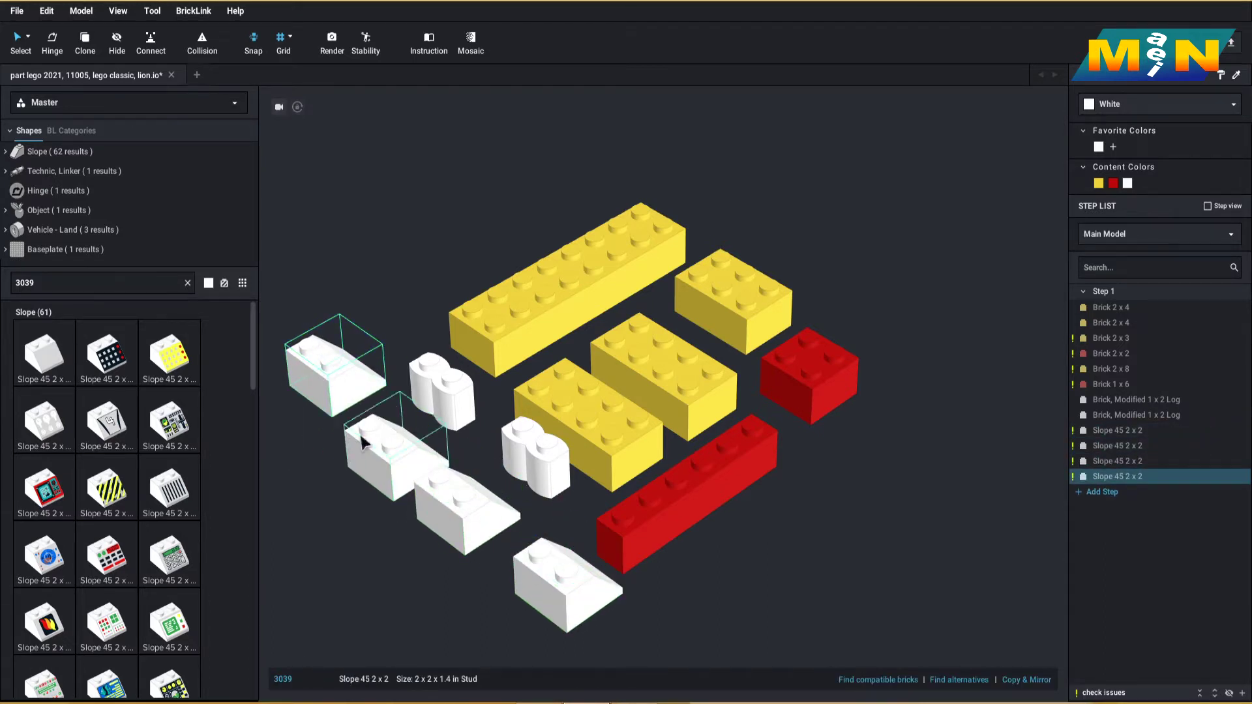
Color all four Slope 45 2 x 2 pieces Yellow.
left_click(391, 457, "ctrl")
left_click(467, 512, "ctrl")
left_click(568, 580, "ctrl")
left_click(1099, 183)
Find part 3040a, place two Slope 45 2 x 1 pieces beside the 2 x 8 brick and color both Red.
double_click(102, 283)
type("3040a")
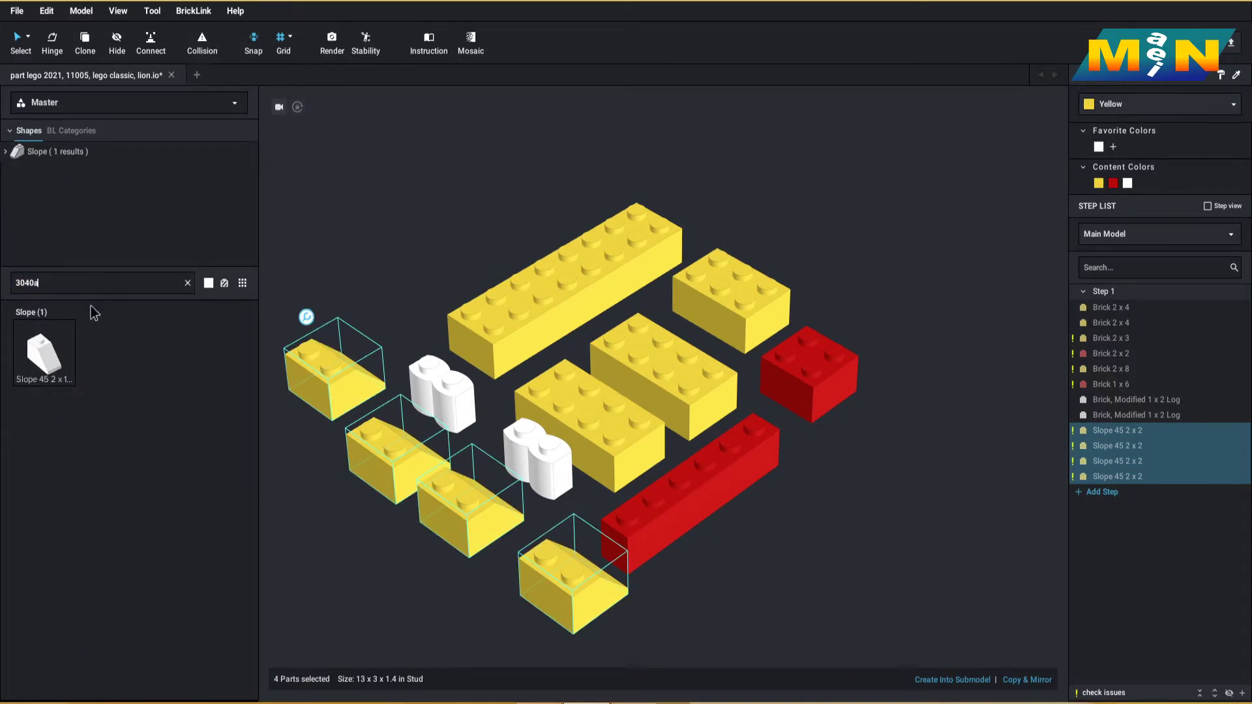
left_click(48, 355)
left_click(382, 297)
left_click(455, 259)
left_click(392, 315)
left_click(458, 279, "ctrl")
left_click(1112, 187)
Find part 3065 and place five Brick 1 x 2 without Bottom Tube pieces in a row beyond the red 1 x 6 brick.
left_click(142, 284)
type("3065")
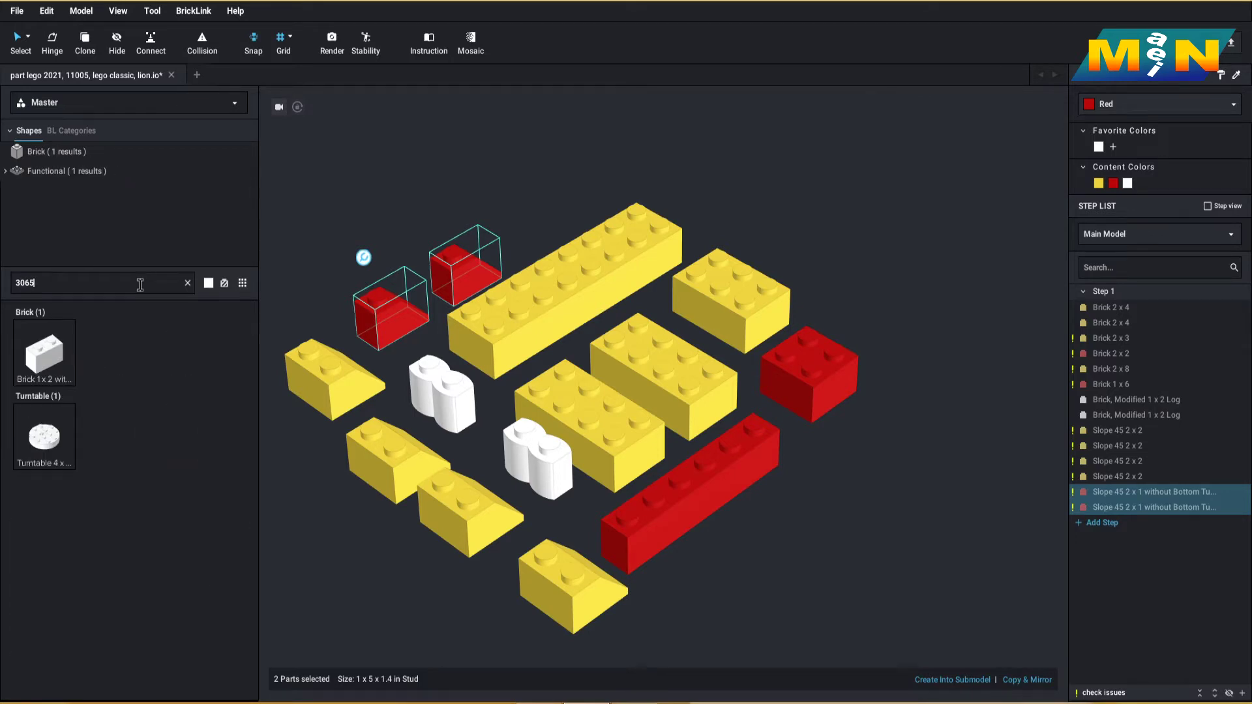
left_click(56, 372)
left_click(788, 569)
left_click_drag(802, 572, 693, 615)
left_click(757, 544)
left_click(829, 489)
left_click(897, 436)
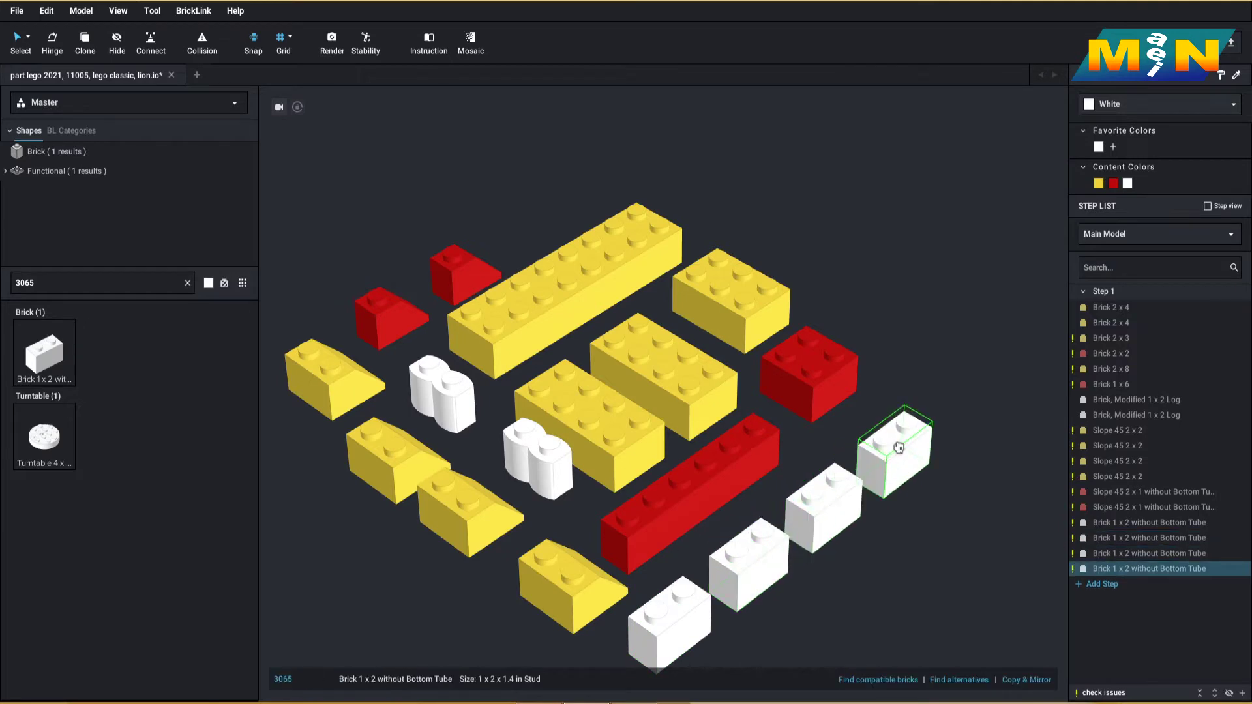
left_click(954, 390)
Color the row of five 1 x 2 bricks Orange.
left_click_drag(933, 352, 707, 626)
left_click(1130, 111)
scroll(1132, 209, "down", 3)
scroll(1132, 208, "down", 3)
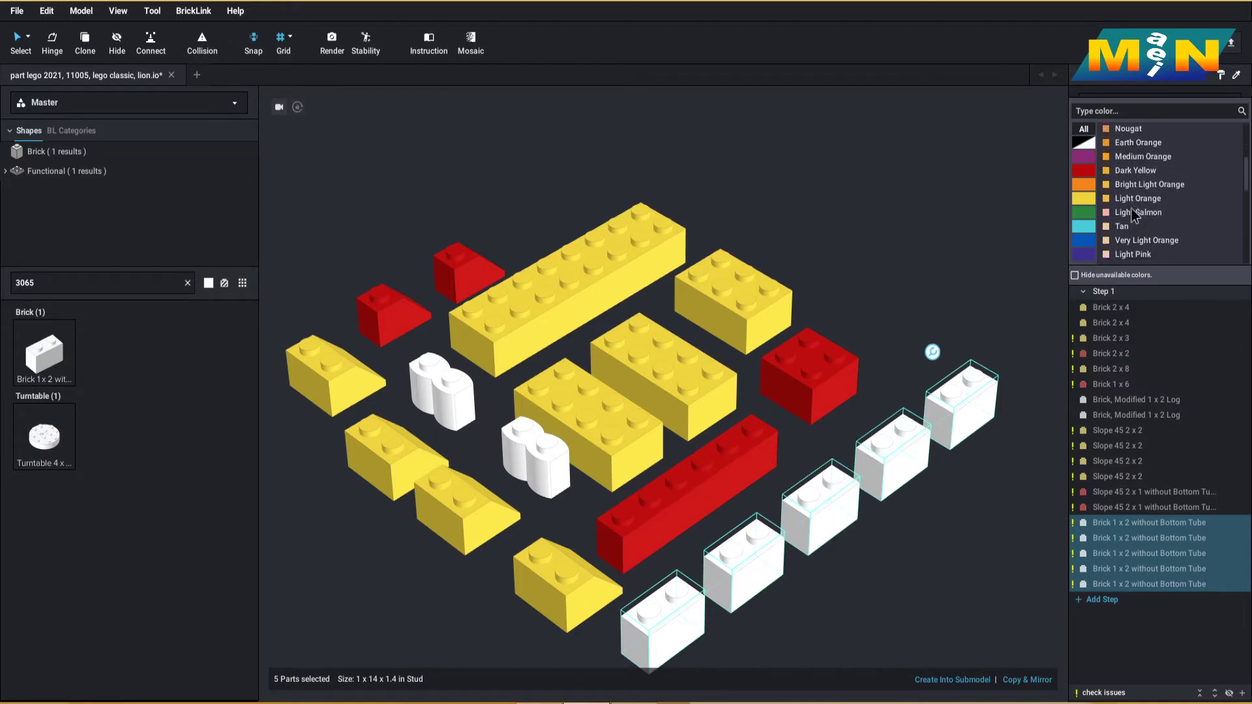
left_click(1128, 196)
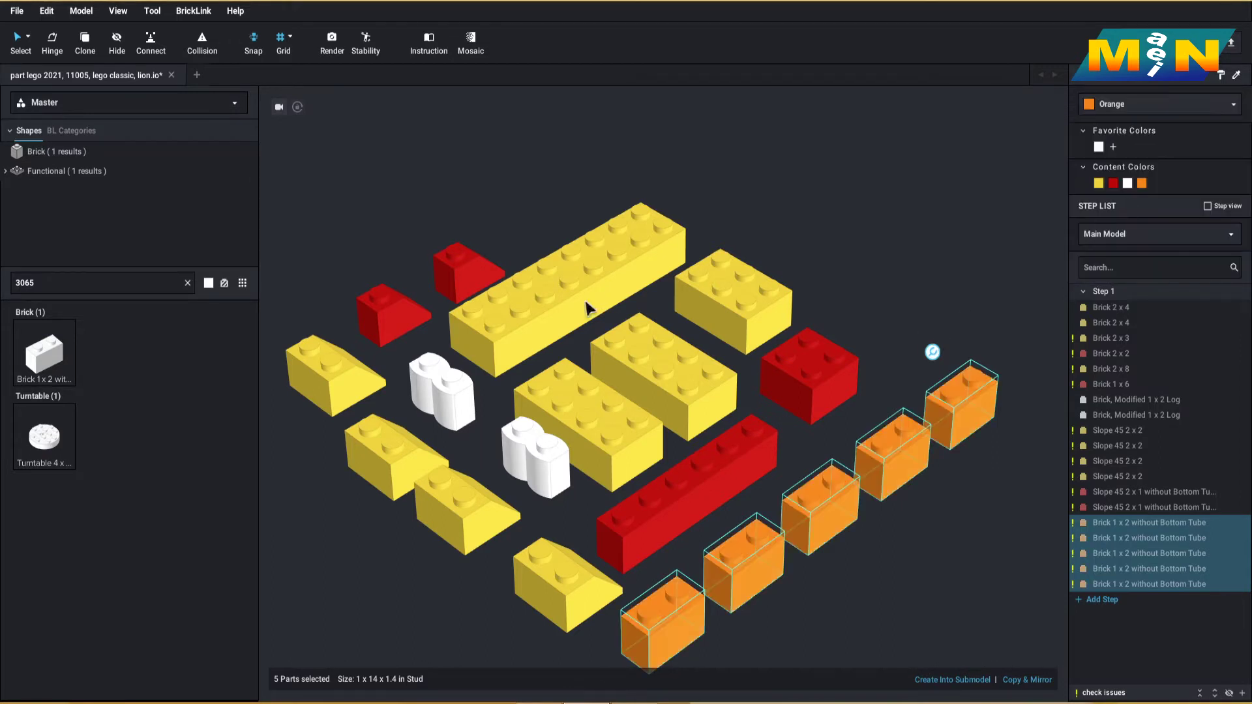
Find part 3665 and place two Slope, Inverted 45 2 x 1 pieces behind the yellow 2 x 8 brick.
left_click(112, 280)
type("3665")
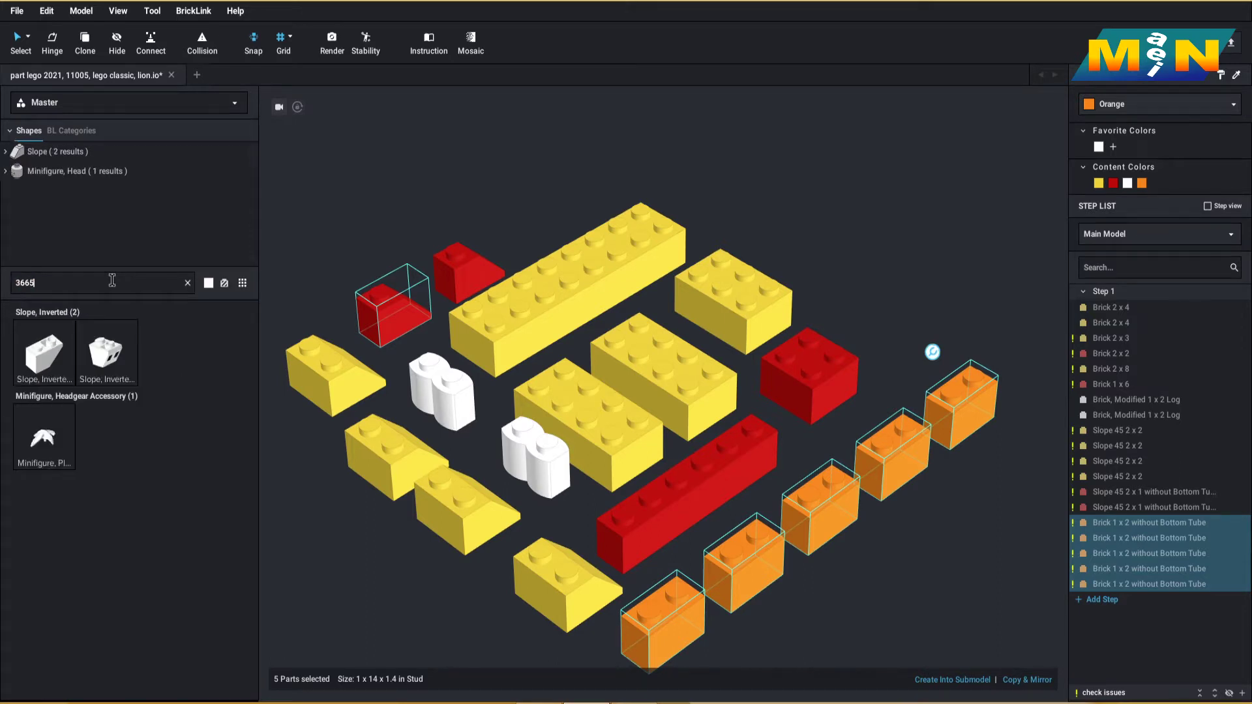
left_click(54, 364)
left_click(517, 210)
left_click(596, 173)
key("Escape")
Try to color the inverted slopes Rust.
left_click(1158, 107)
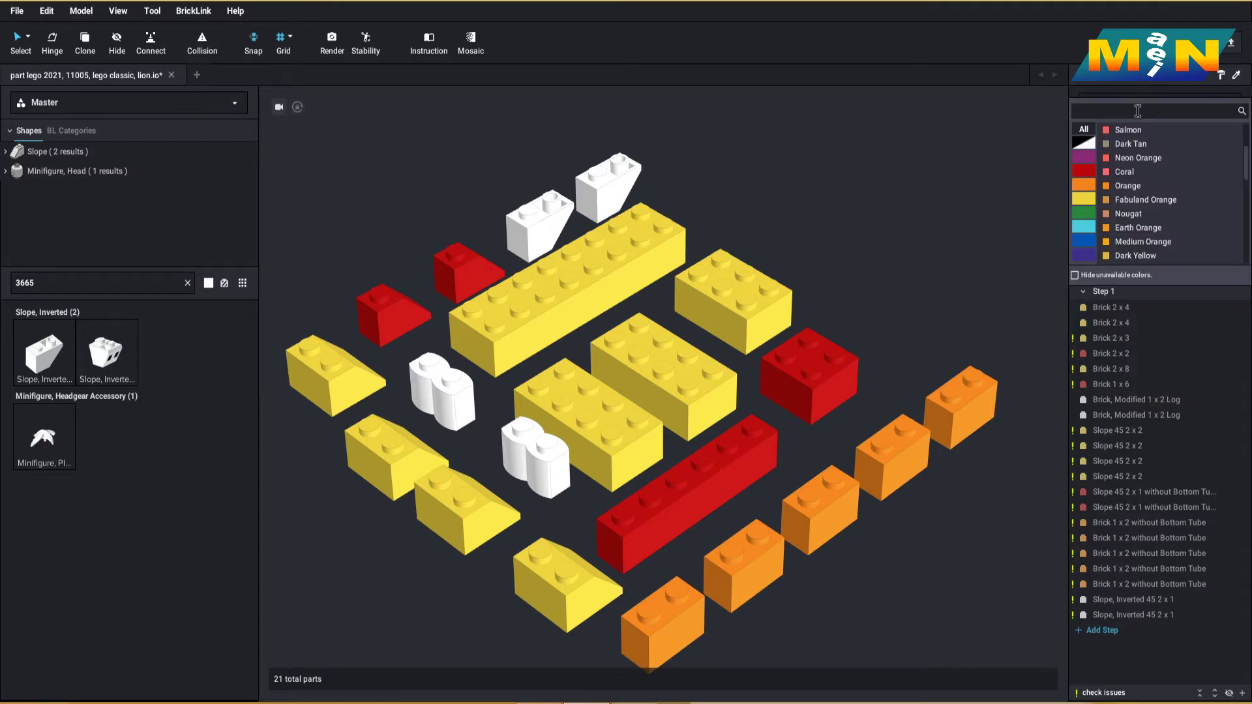
type("rust")
left_click(1135, 149)
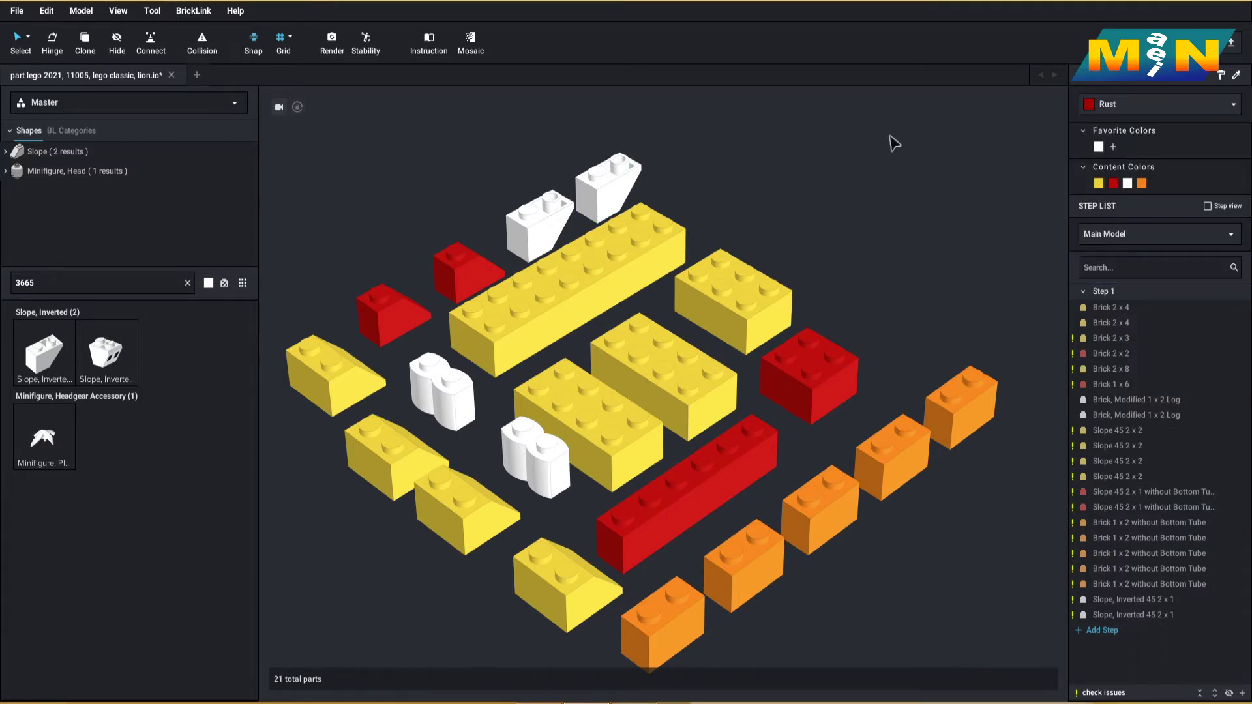
Select each of the two Slope, Inverted 45 2 x 1 pieces and color it Rust.
left_click(610, 186)
left_click(1149, 107)
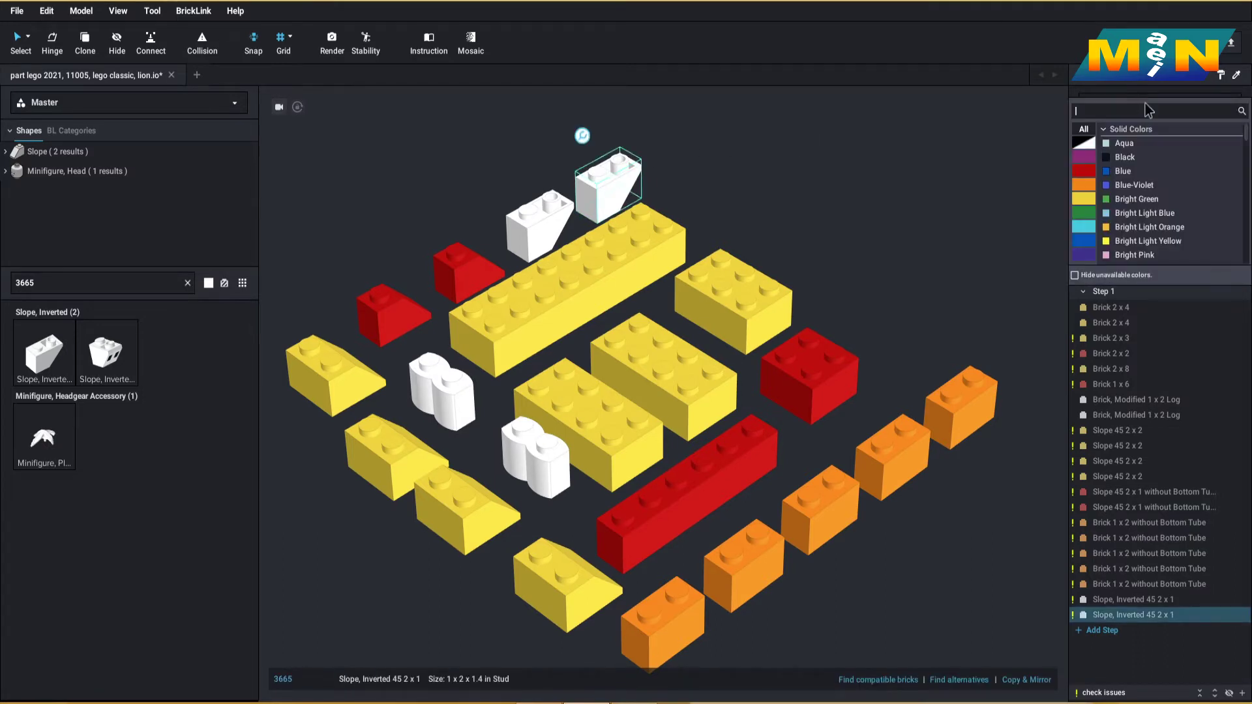
type("rus")
left_click(1138, 150)
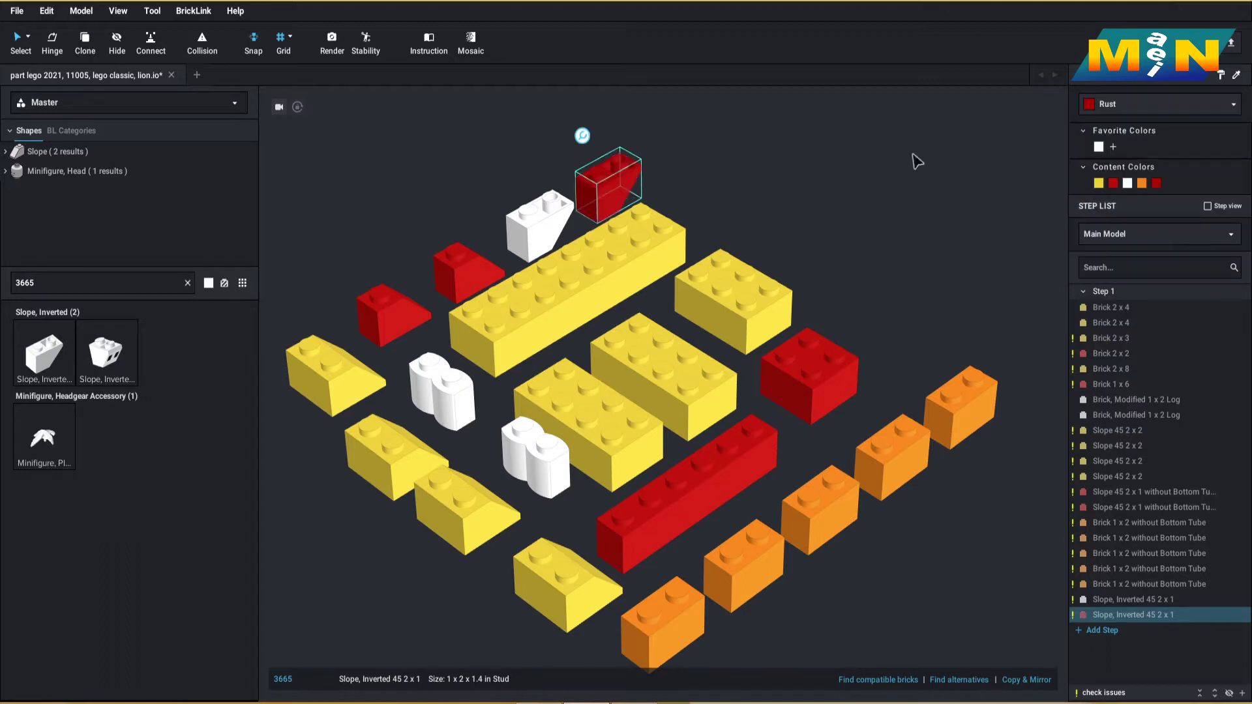
left_click(540, 210)
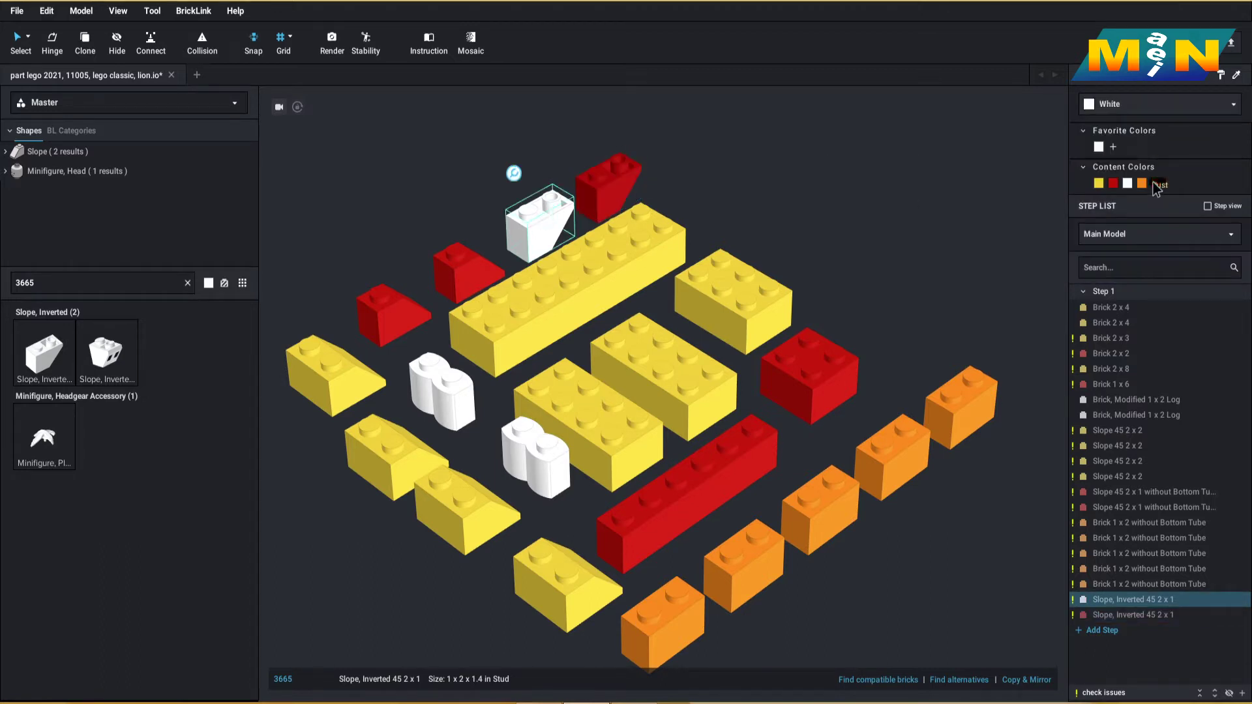
left_click(1156, 185)
left_click(906, 210)
Find part 3747b, place one Slope, Inverted 33 3 x 2 behind the 2 x 3 brick and color it Yellow.
double_click(68, 282)
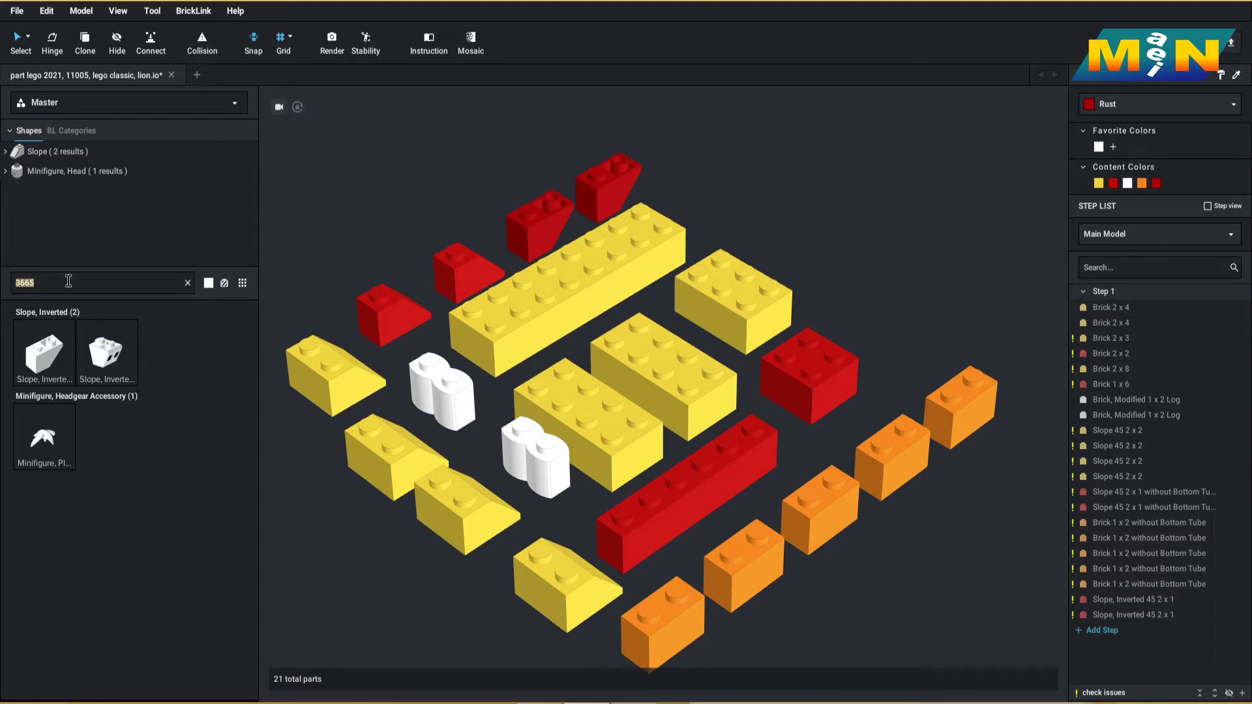
type("3747b")
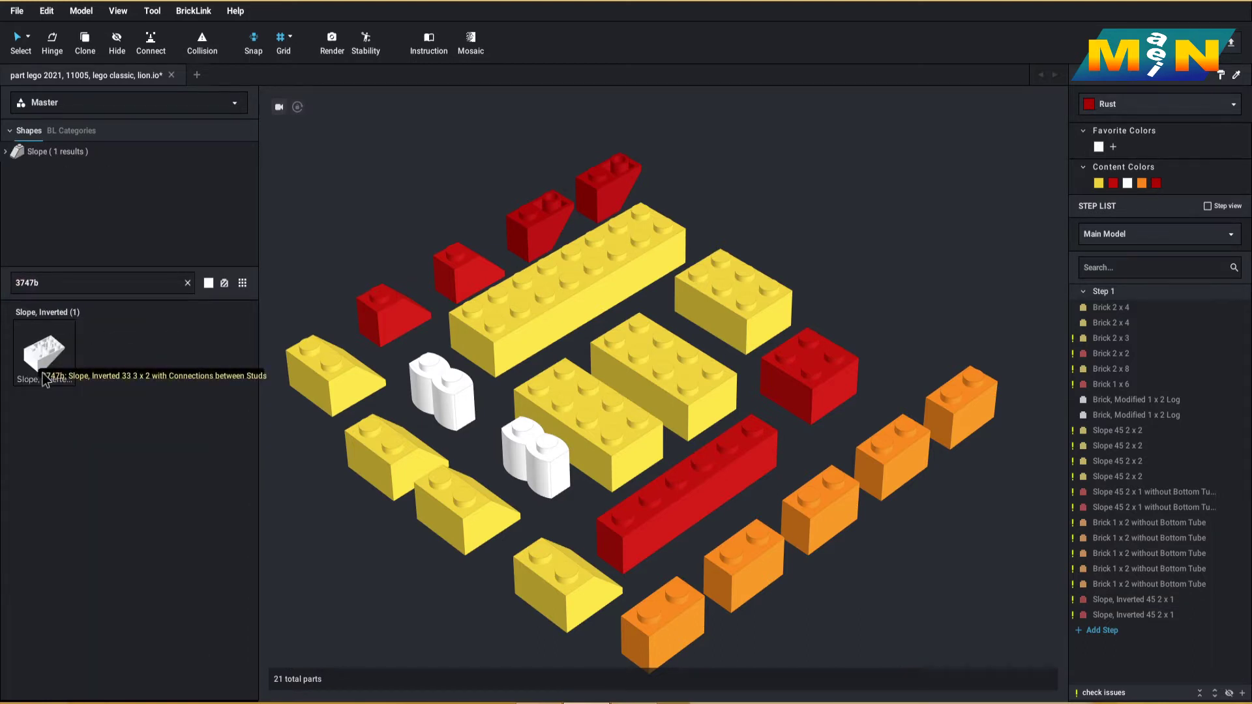
left_click_drag(43, 378, 715, 198)
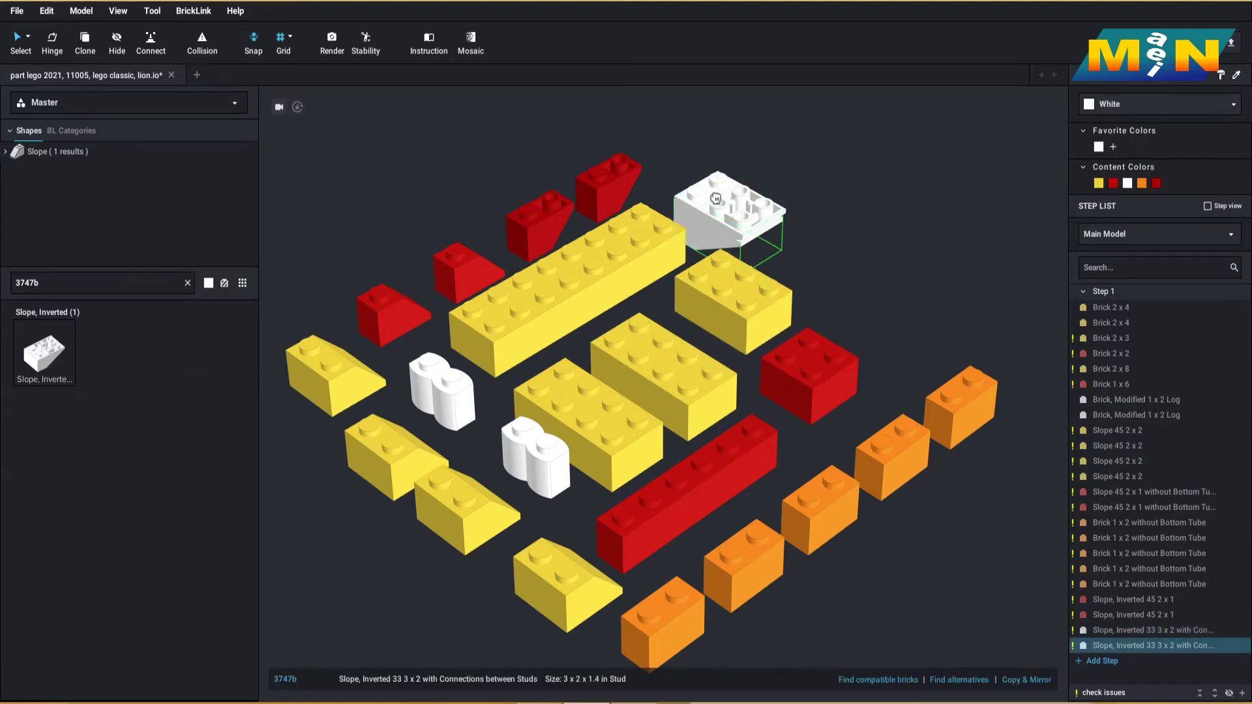
left_click(1099, 183)
Find part 4070, place two Brick, Modified 1 x 1 with Headlight pieces beside the 2 x 3 brick and color both Yellow.
left_click(114, 290)
type("4")
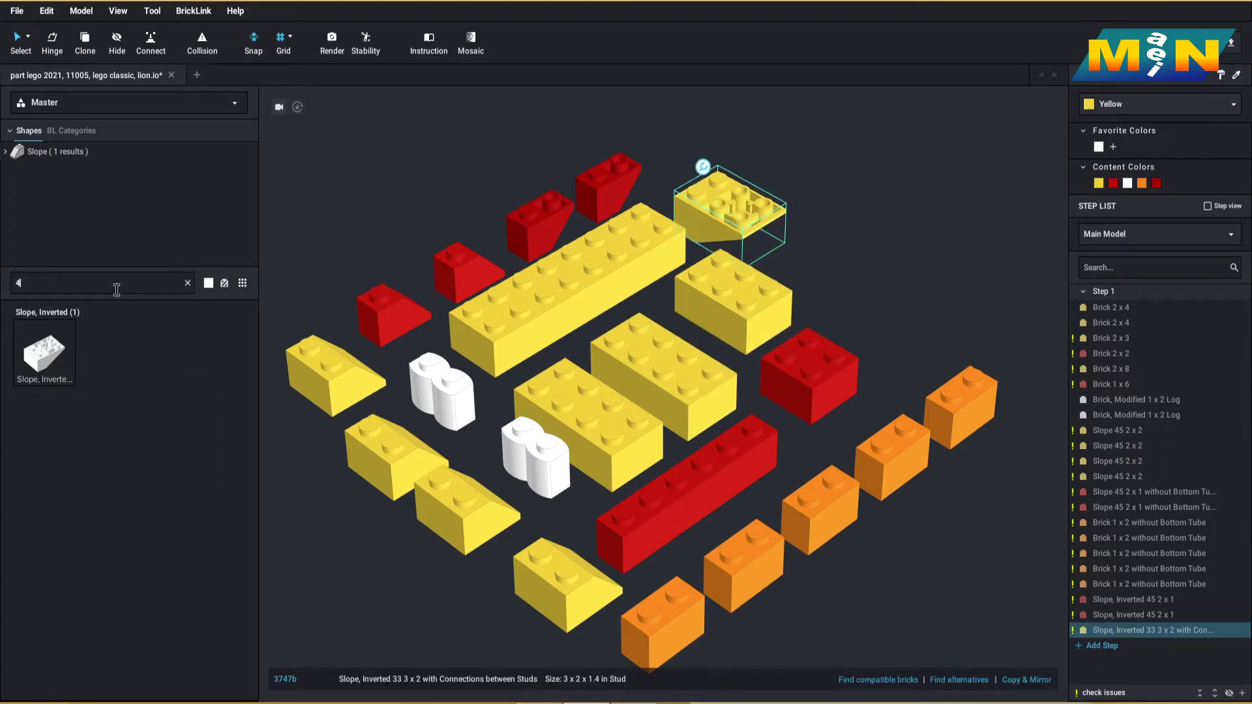
type("070")
left_click_drag(68, 353, 829, 267)
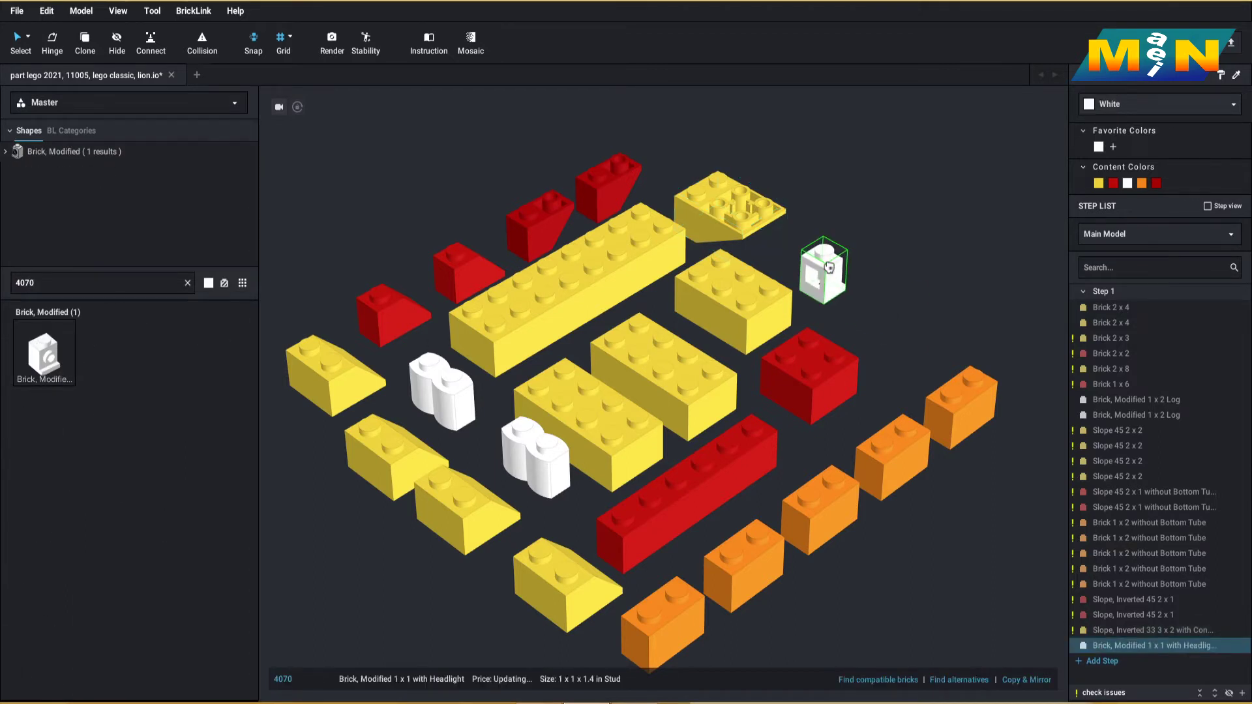
left_click(829, 267)
left_click(877, 296)
key("Escape")
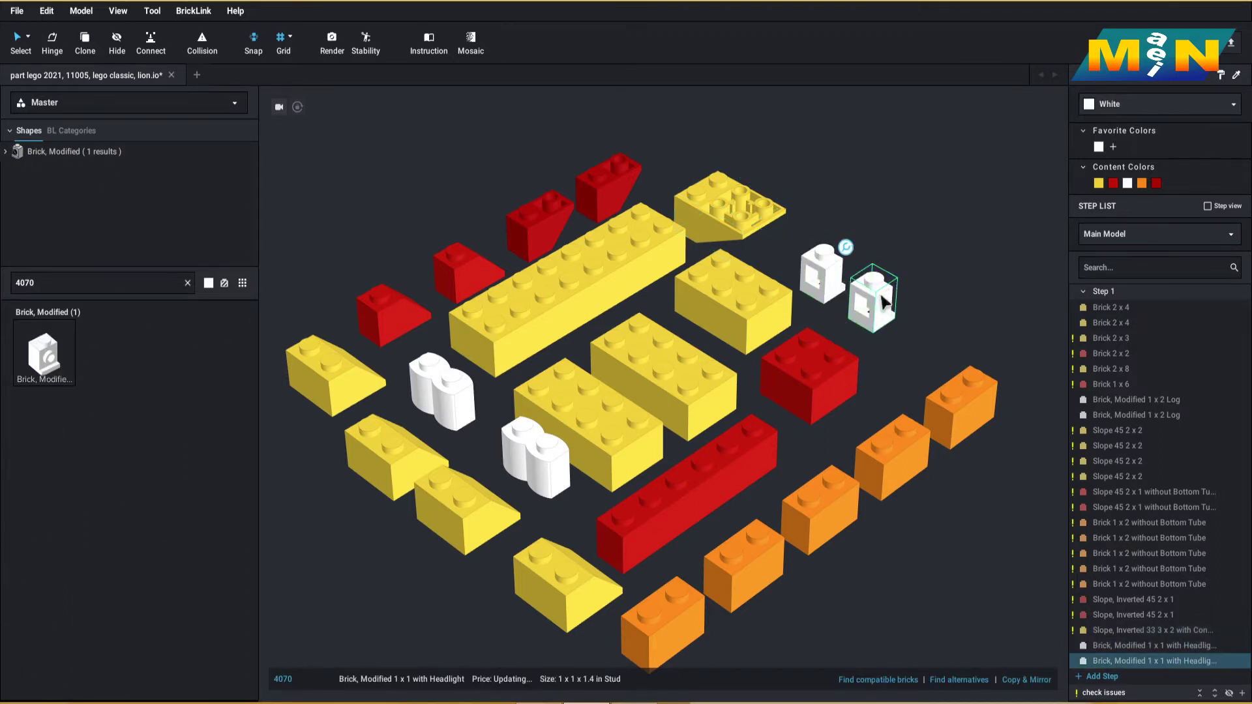
left_click(820, 272)
left_click(1099, 183)
Find part 54200, place two Slope 30 1 x 1 x 2/3 pieces near the headlight bricks and color both Yellow.
left_click(100, 284)
type("54200")
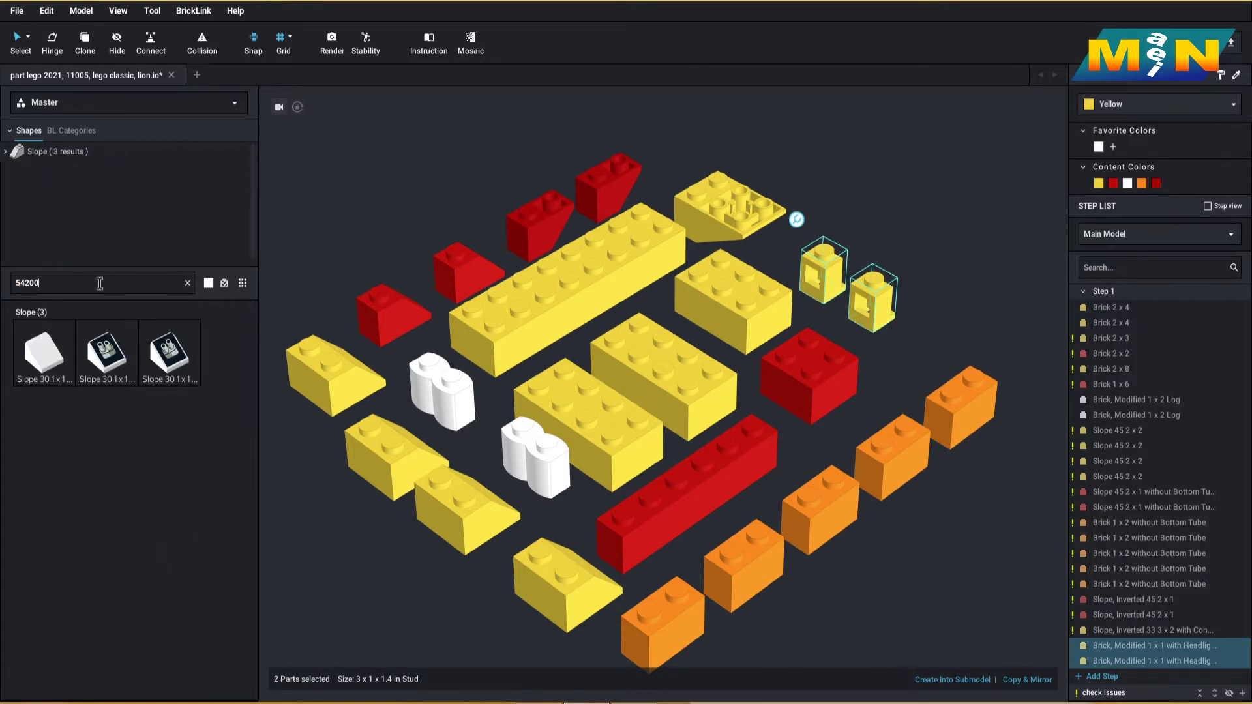
left_click(50, 368)
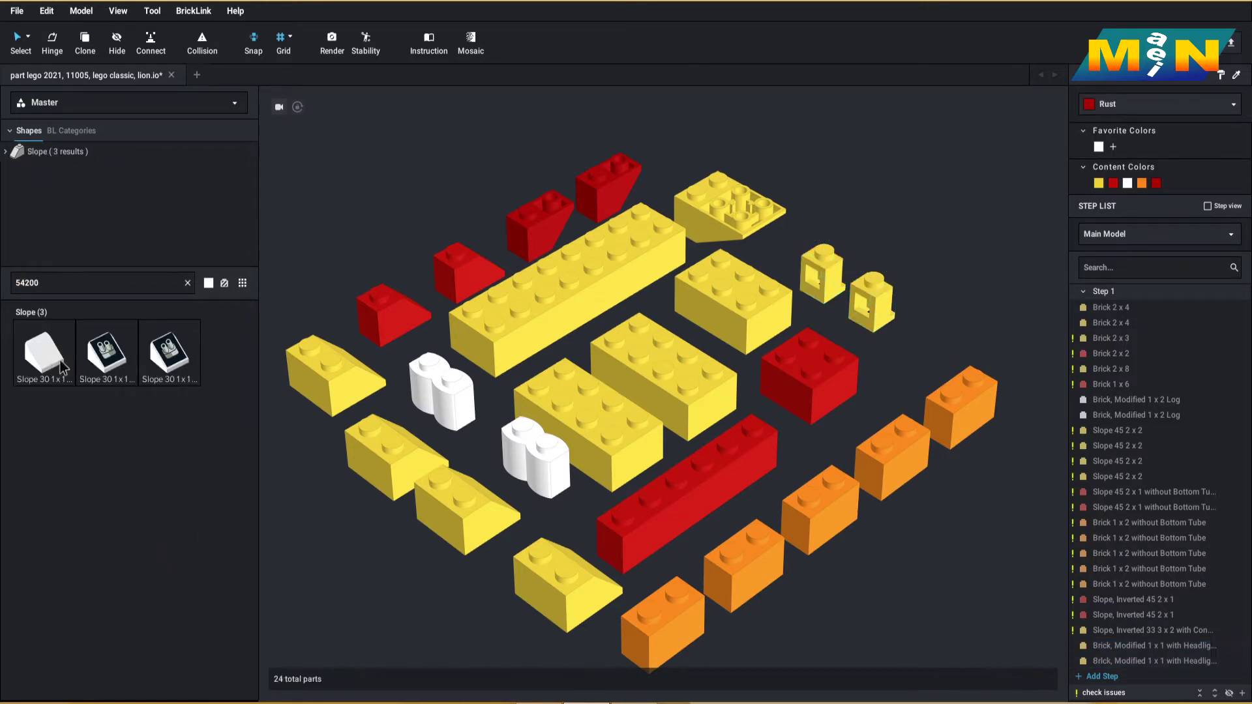
left_click(905, 359)
left_click(949, 328)
left_click(900, 356, "shift")
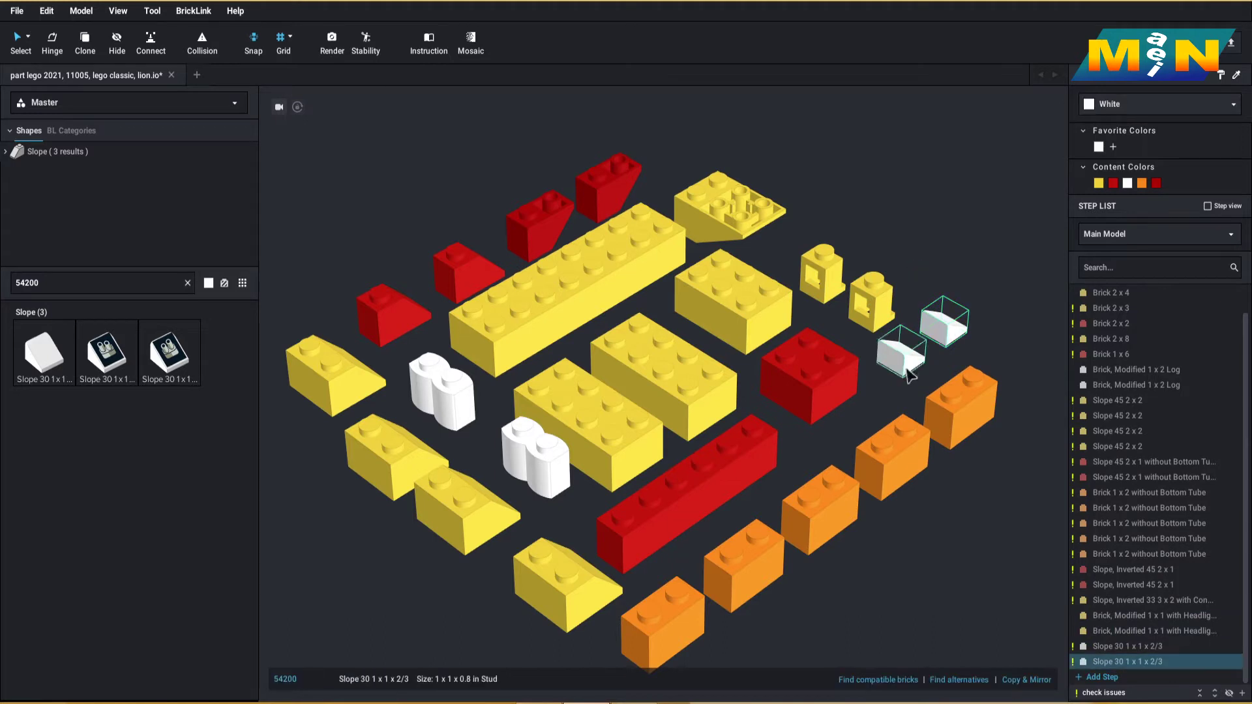
left_click(1099, 183)
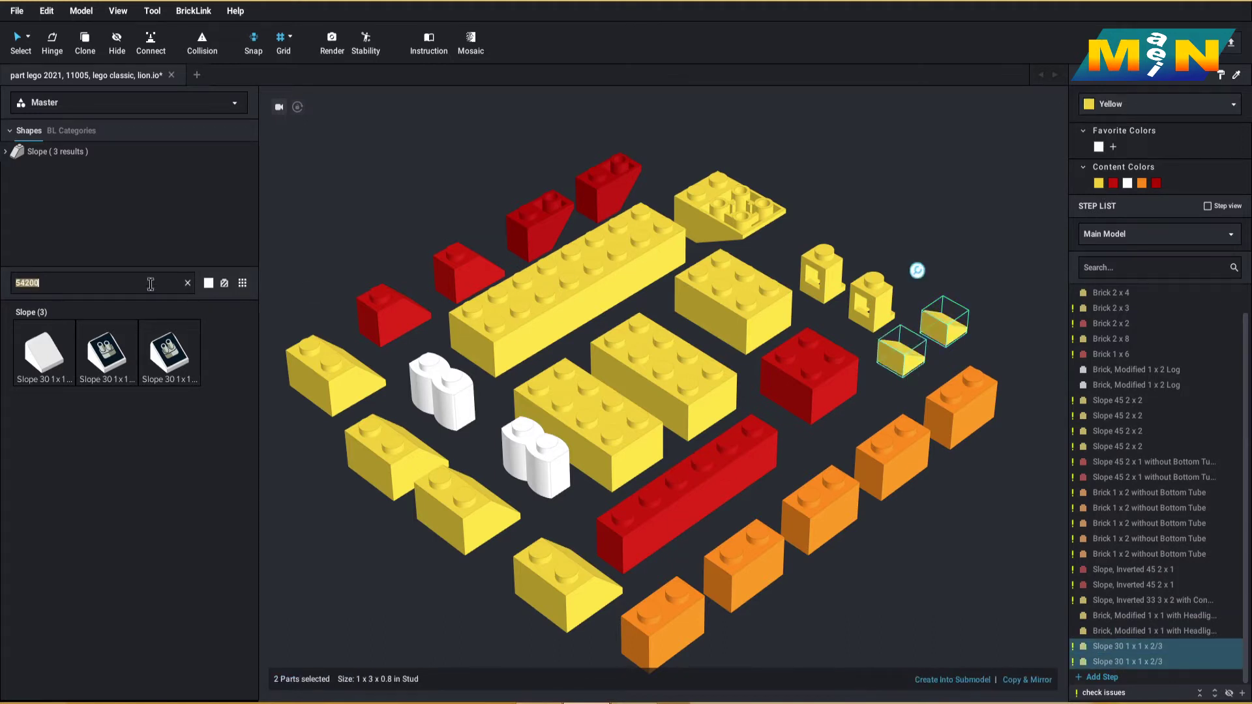
Find part 4589, place one Cone 1 x 1 with Top Groove beside the red 2 x 2 brick and color it Red.
left_click(150, 283)
type("45896")
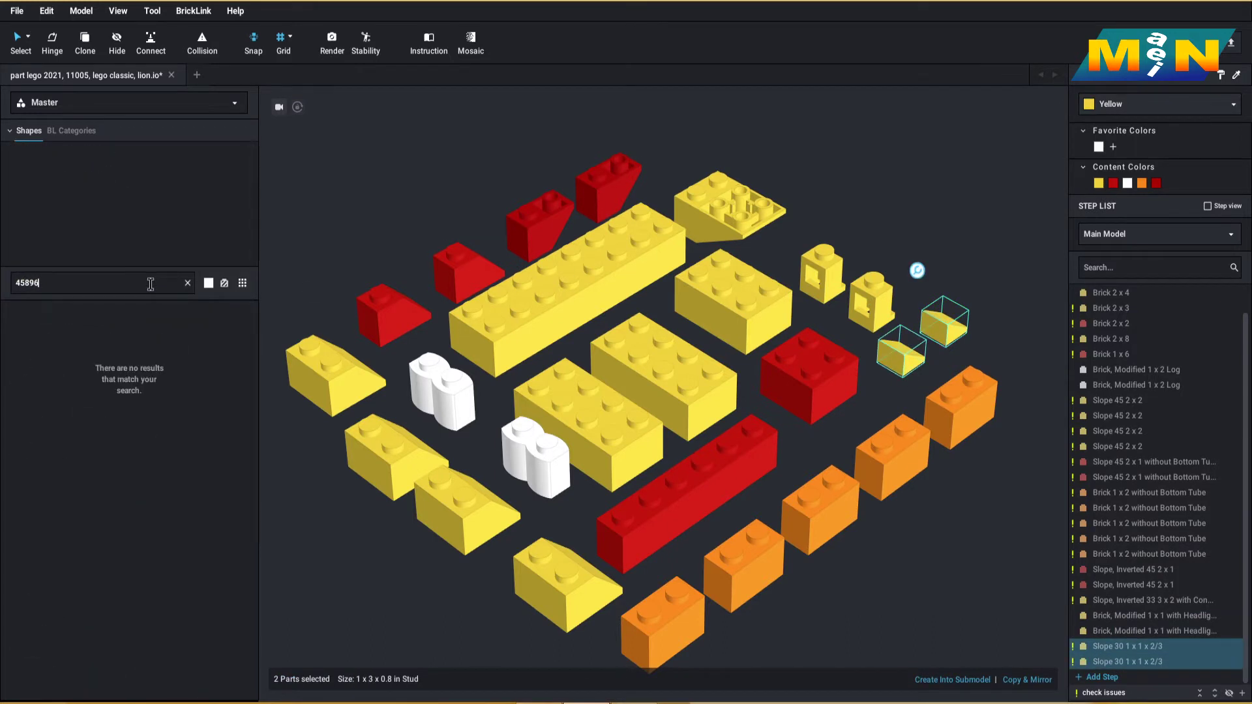
key("BackSpace")
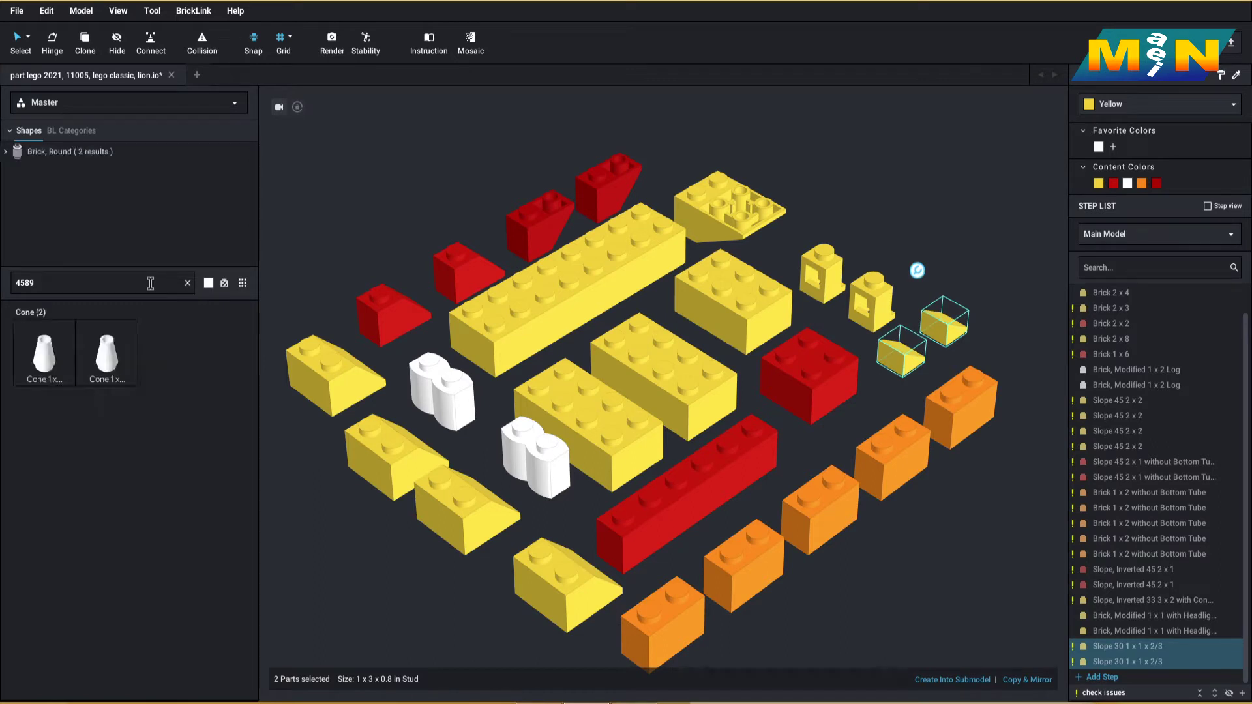
left_click(47, 364)
left_click_drag(49, 369, 864, 387)
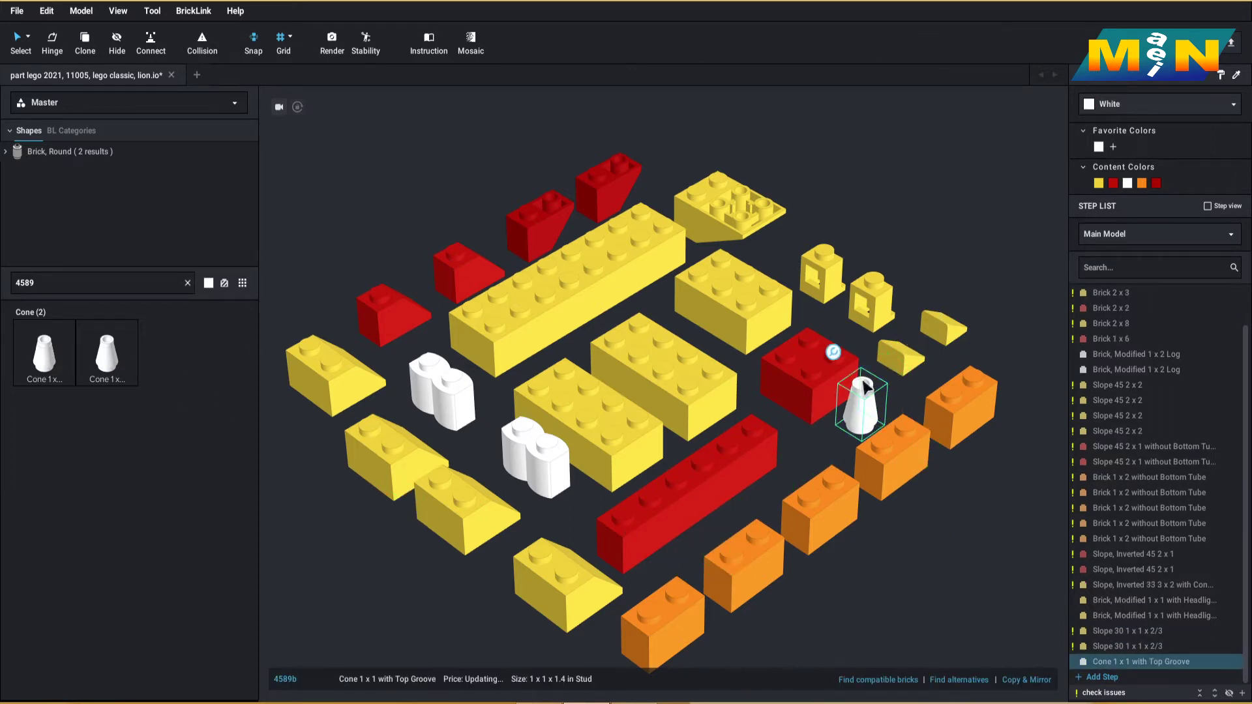
left_click(1113, 183)
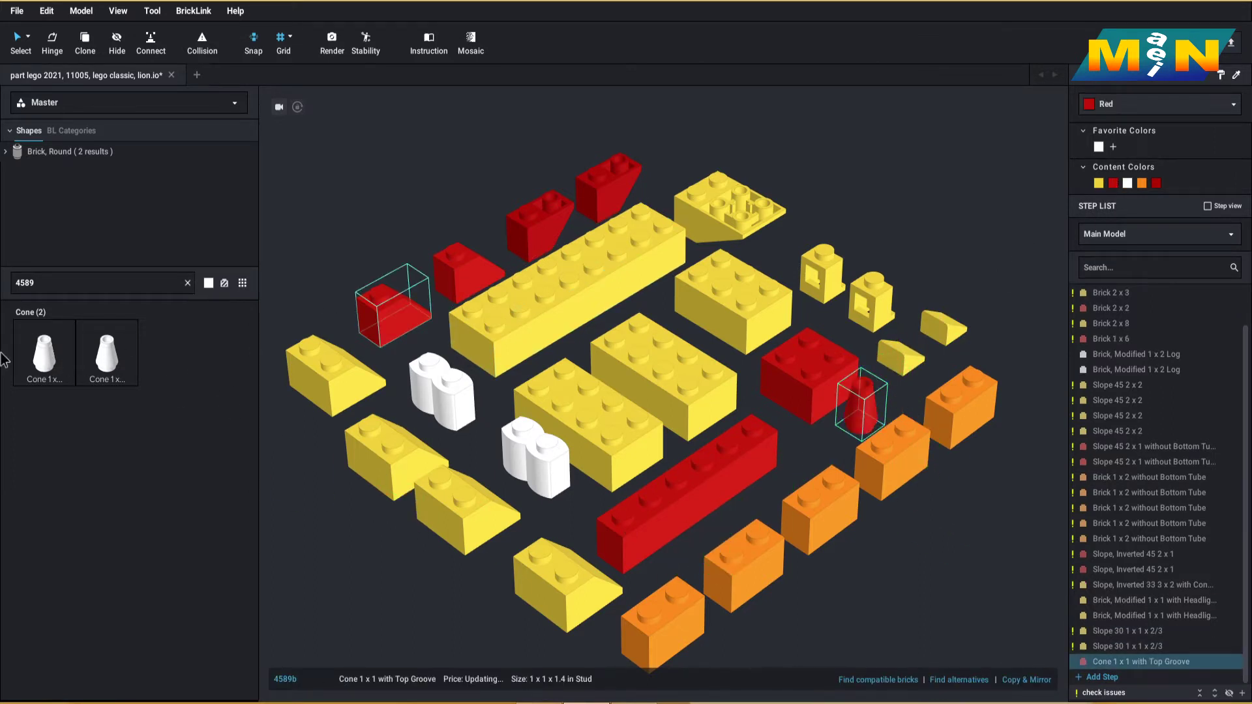
Find part 85984, place one plain Slope 30 1 x 2 x 2/3 beside the nearest orange brick and color it Black.
left_click(82, 278)
type("85984")
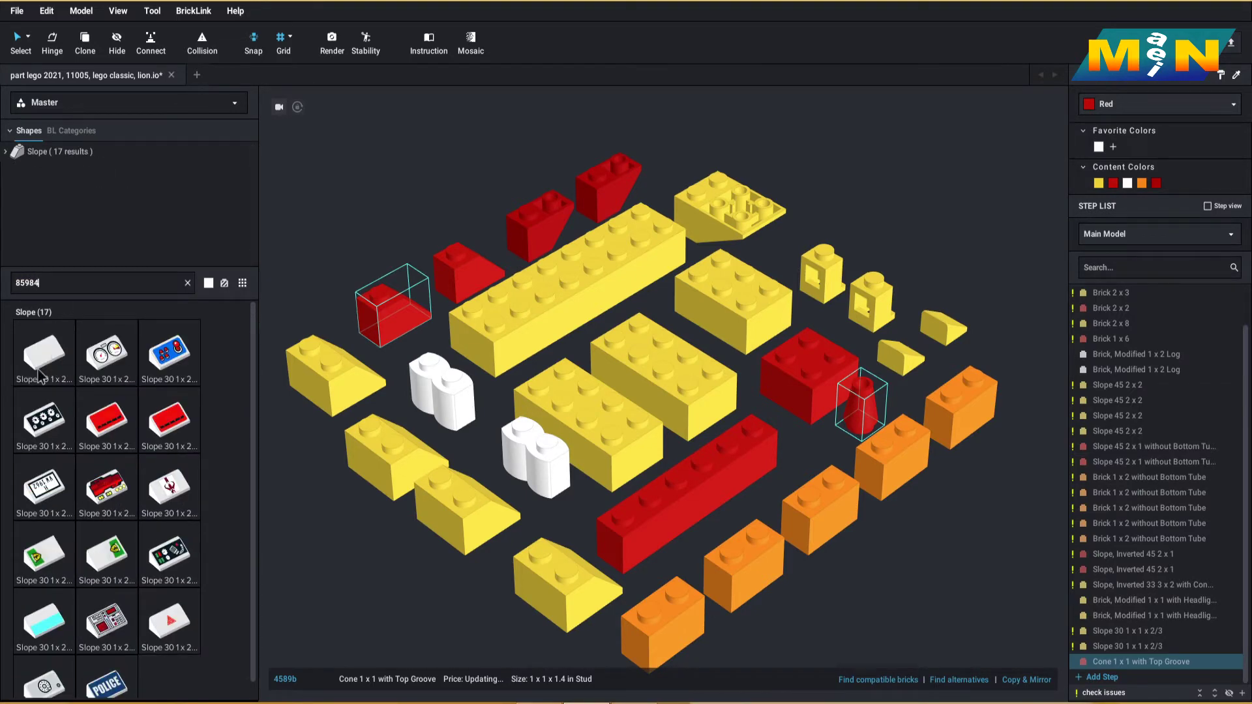
left_click_drag(40, 378, 703, 596)
left_click(1140, 103)
left_click(1115, 157)
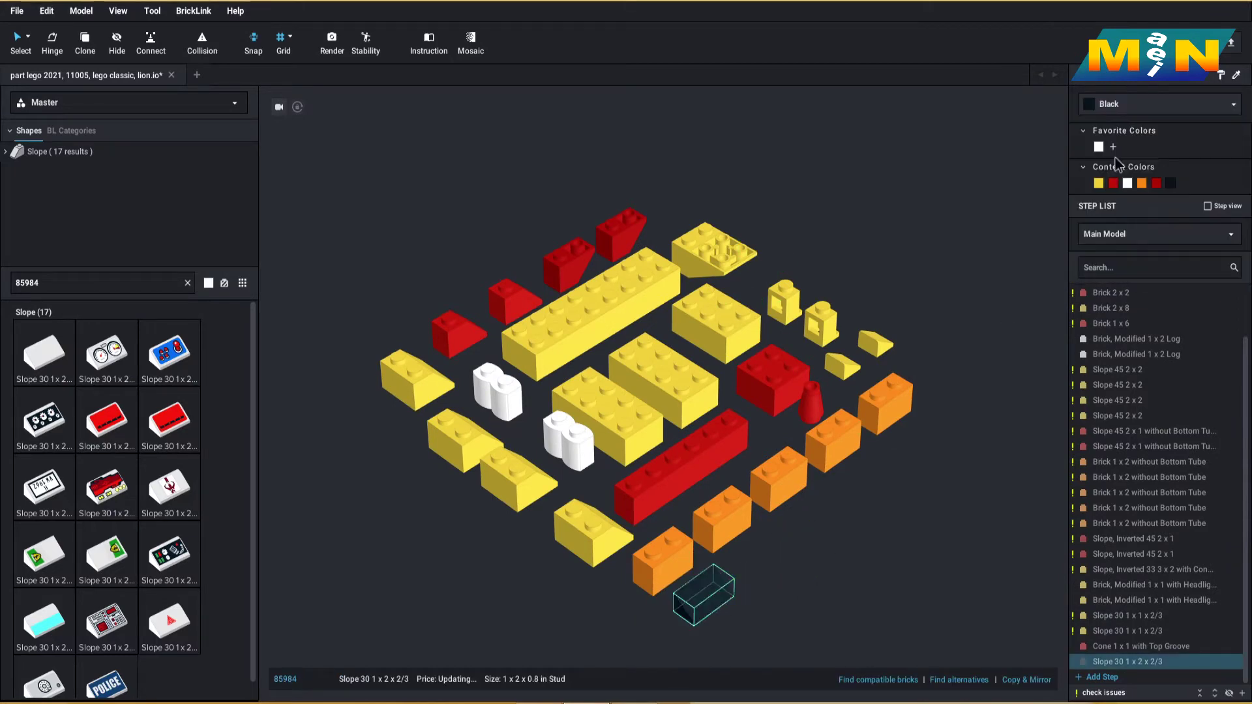
Find part 98138pb and place two Tile, Round 1 x 1 with Black Eye pieces beside the orange bricks.
double_click(54, 281)
type("98138")
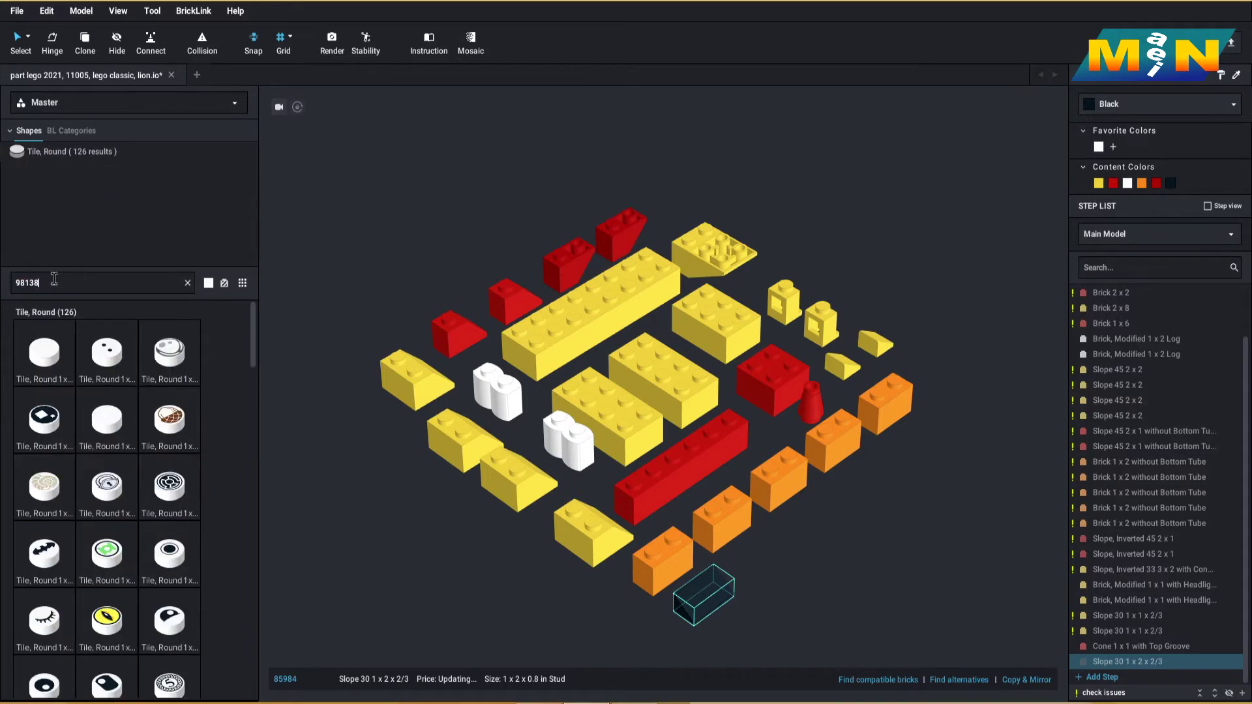
type("pb")
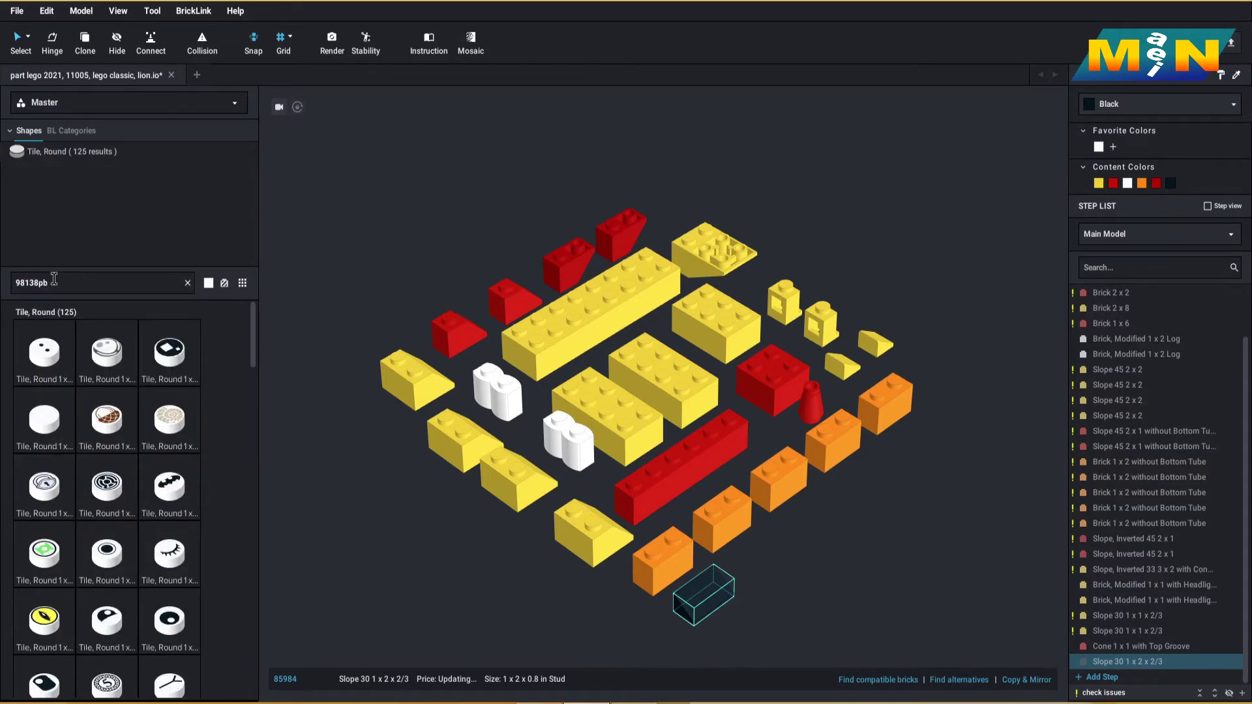
left_click(108, 616)
left_click(763, 555)
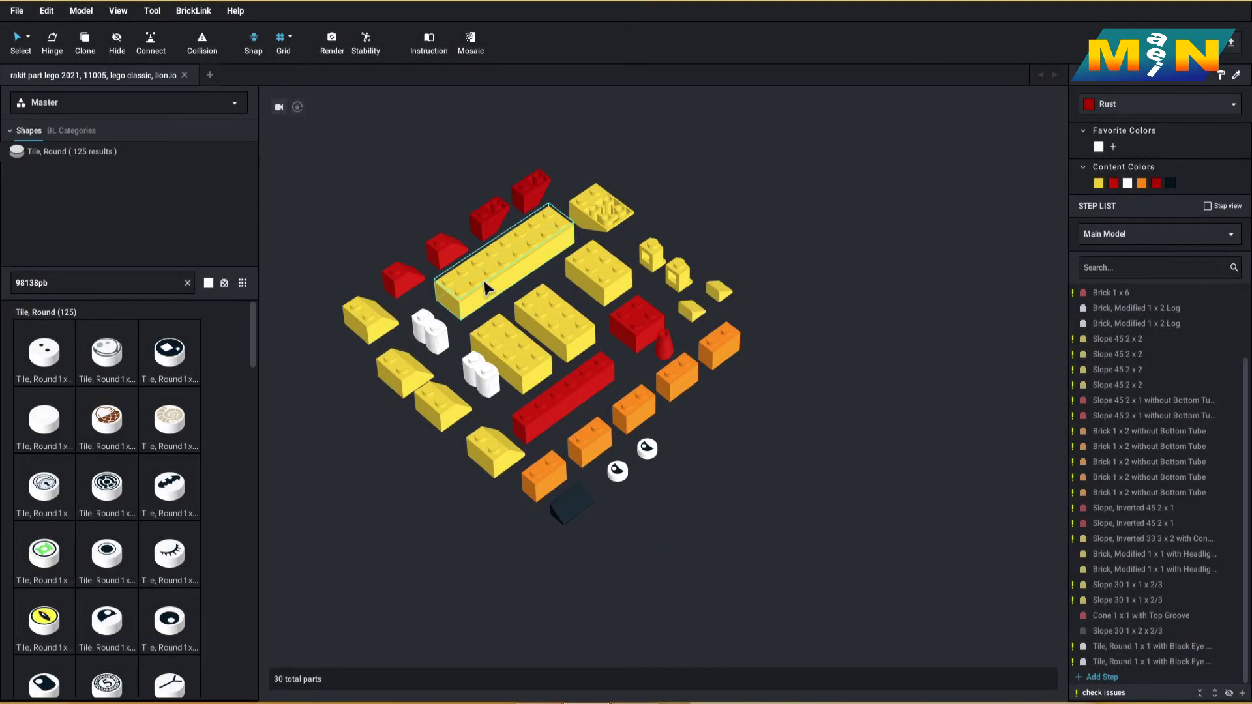
Move the yellow Brick 2 x 8 clear of the laid-out parts and attach the red cone on its rear end.
right_click_drag(734, 452, 574, 464)
left_click_drag(522, 281, 776, 506)
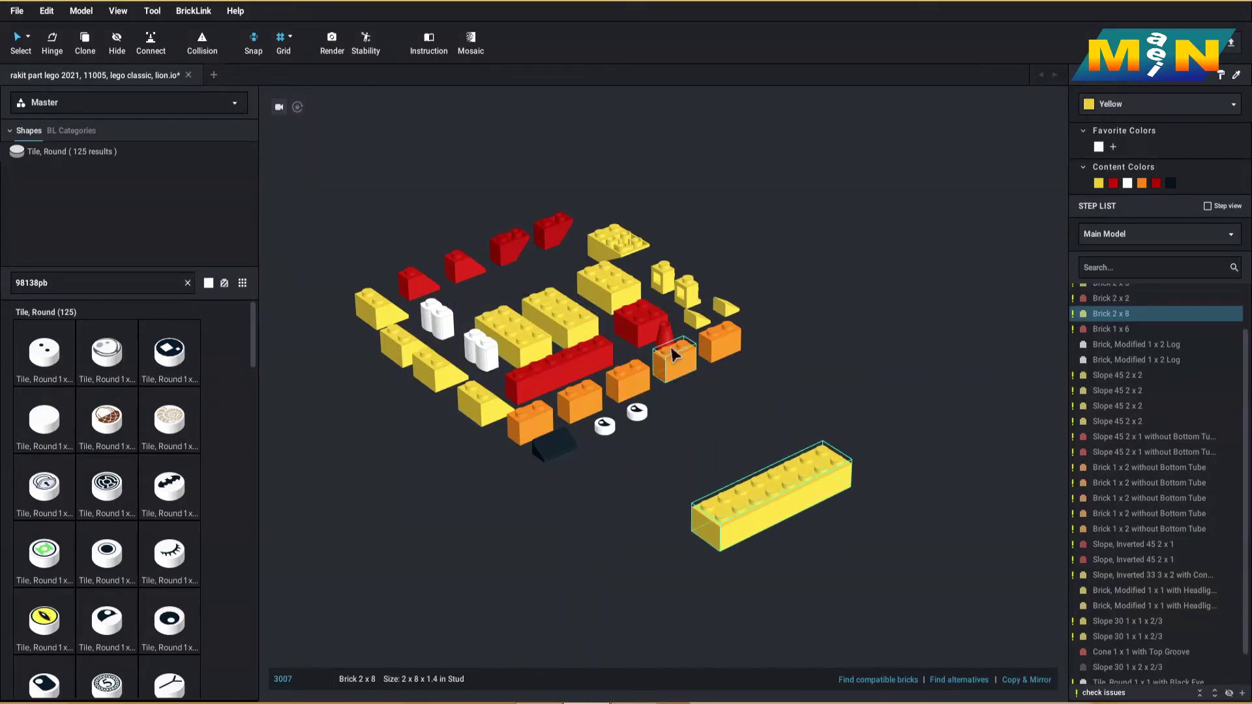
left_click_drag(664, 336, 820, 433)
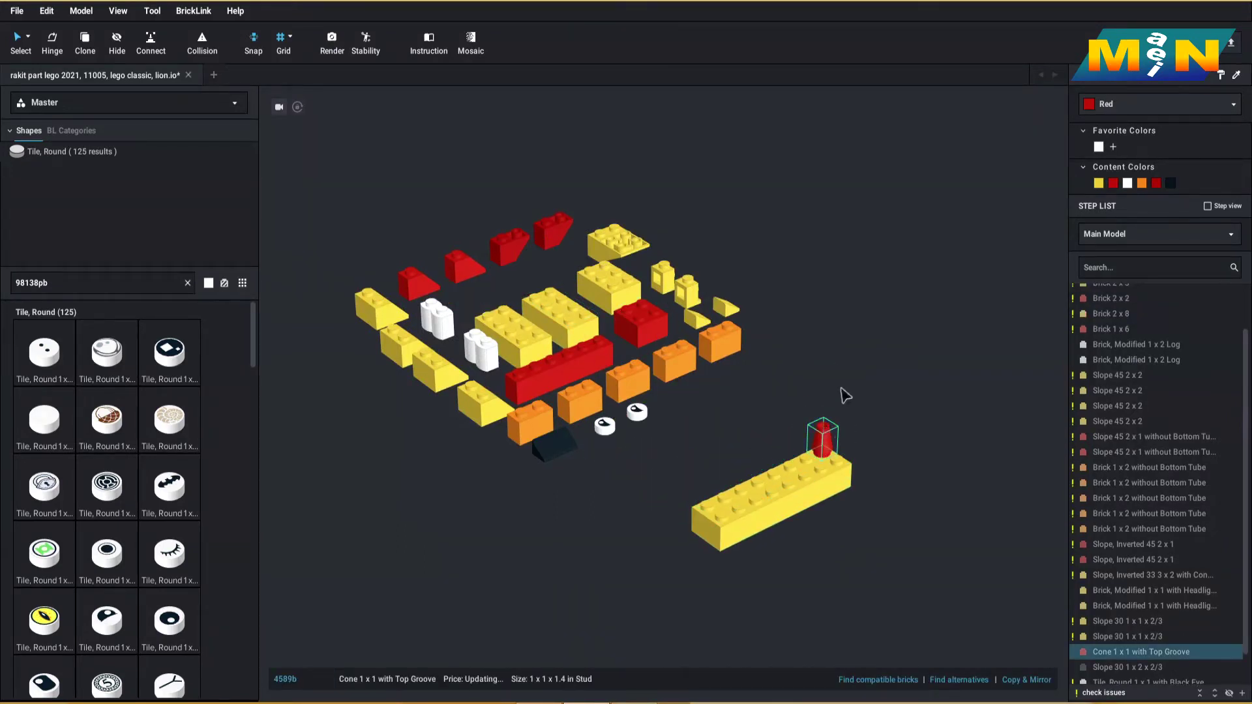
left_click(750, 411)
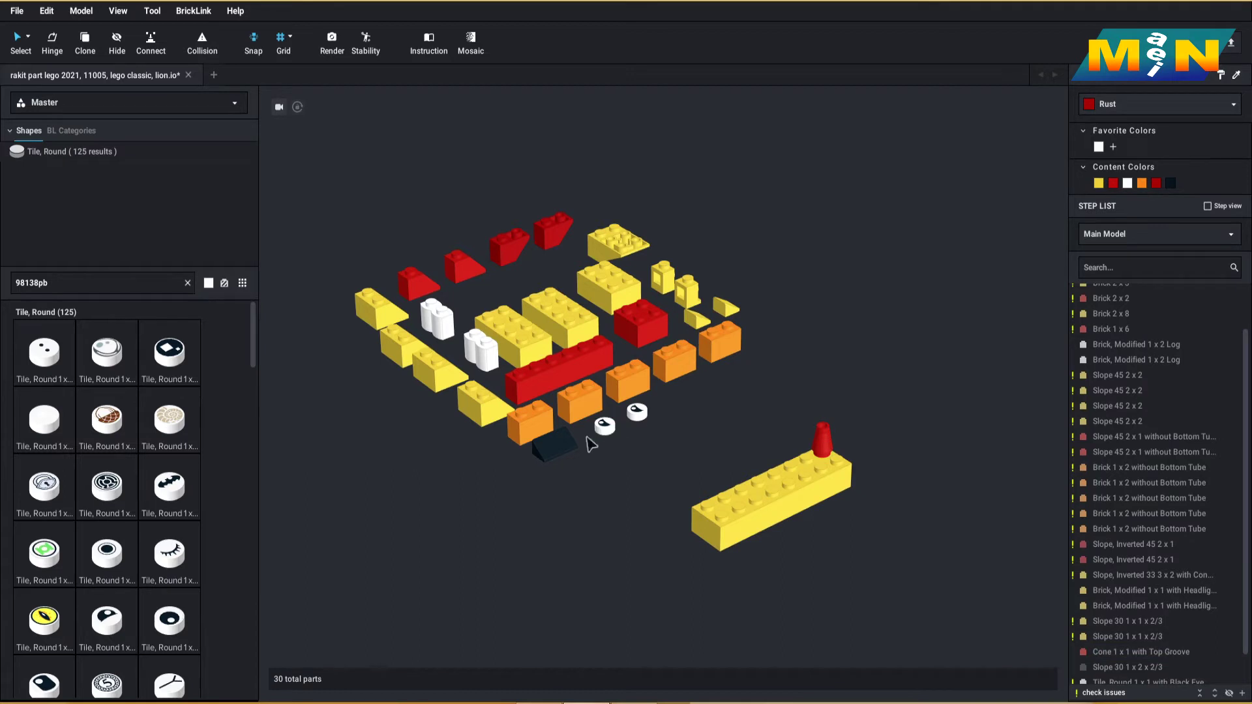
Attach two yellow Slope 45 2 x 2 pieces back to back at the cone end of the 2 x 8 brick, with an orange Brick 1 x 2 in front.
left_click_drag(436, 371, 798, 442)
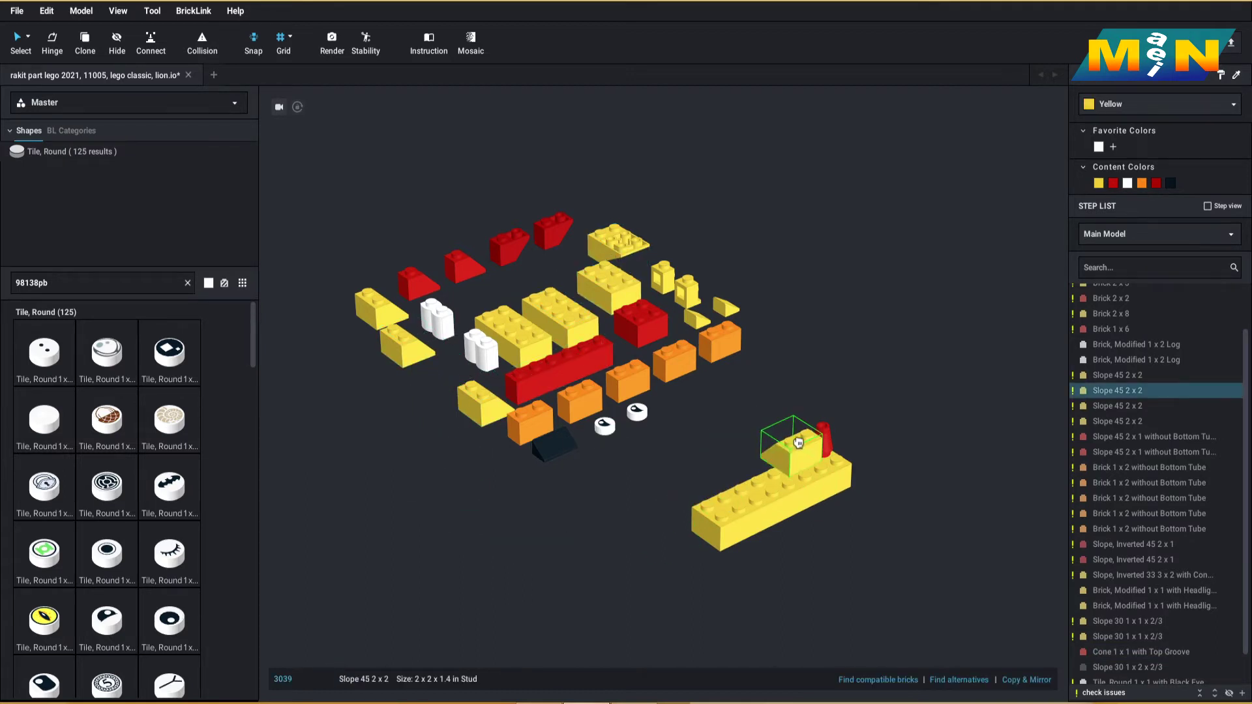
left_click_drag(384, 323, 816, 462)
left_click(704, 427)
left_click_drag(718, 344, 785, 460)
key("Right")
left_click(771, 420)
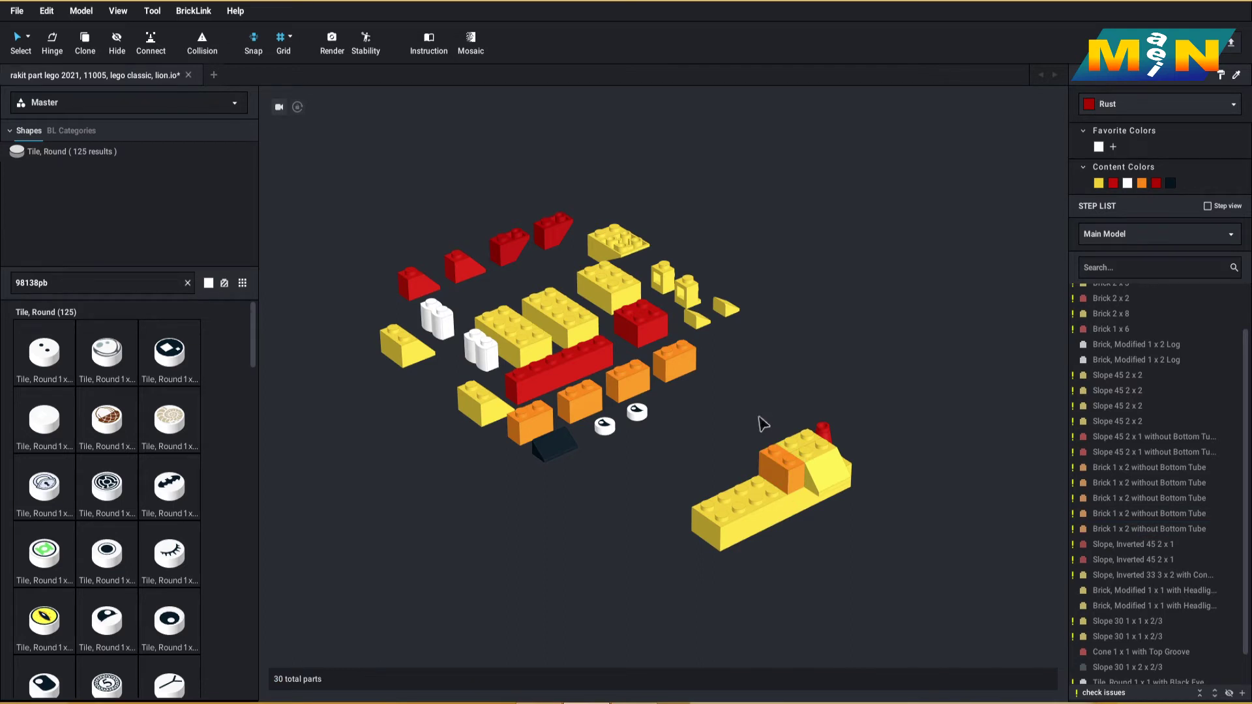
Attach the remaining two yellow Slope 45 2 x 2 pieces back to back in front of the orange brick on the body.
left_click_drag(484, 401, 770, 482)
left_click_drag(388, 352, 755, 452)
right_click_drag(756, 453, 806, 464)
left_click_drag(806, 464, 938, 303)
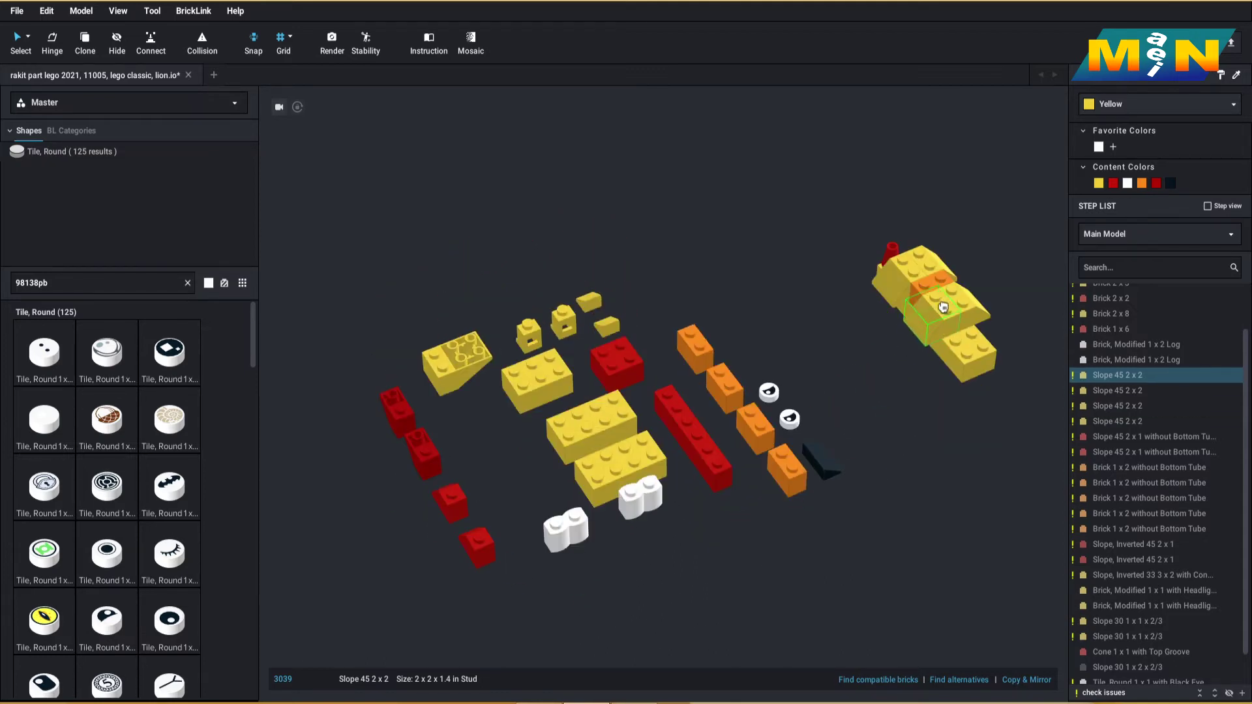
left_click(919, 395)
Place the red Brick 1 x 6 crosswise in front of the slopes and the yellow Brick 2 x 3 on the front end.
right_click_drag(953, 418, 806, 462)
left_click_drag(536, 387, 754, 517)
left_click(760, 448)
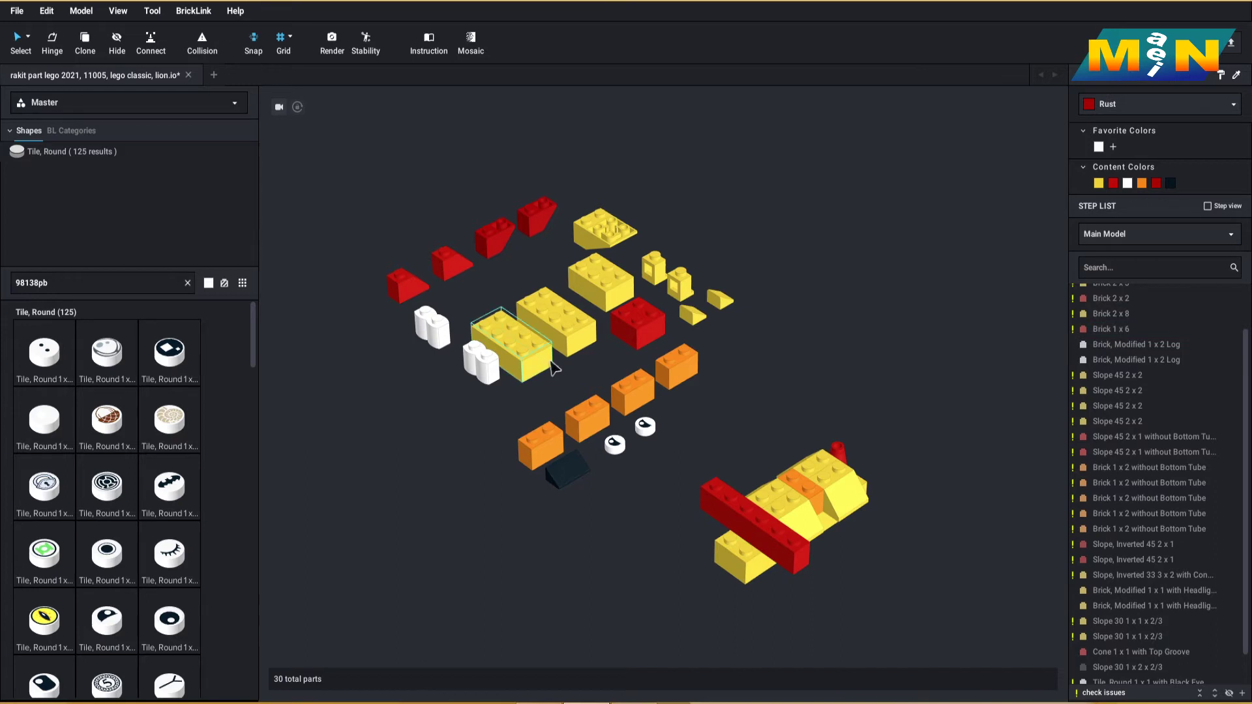
left_click_drag(598, 285, 726, 542)
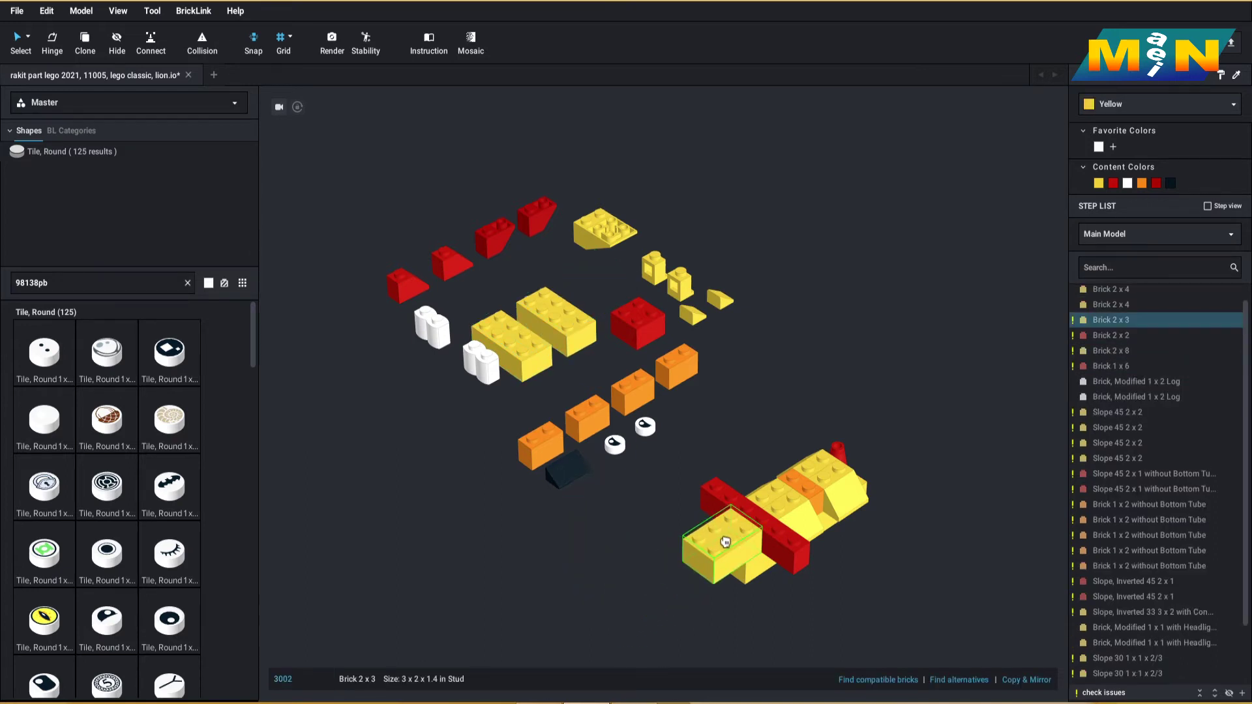
left_click(662, 493)
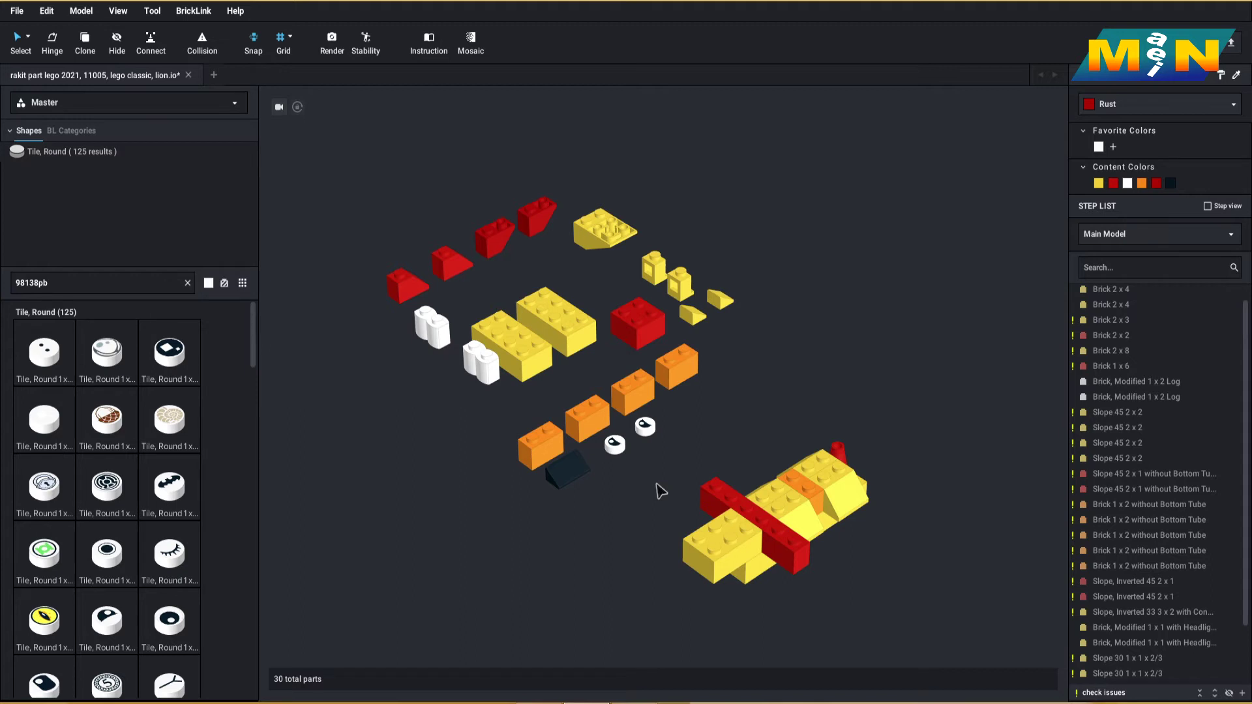
Attach the two yellow Brick 2 x 4 pieces crosswise beneath the 2 x 8 brick as front and rear feet.
left_click_drag(869, 657, 855, 527)
key("ctrl+z")
right_click_drag(625, 469, 624, 421)
left_click_drag(525, 362, 831, 238)
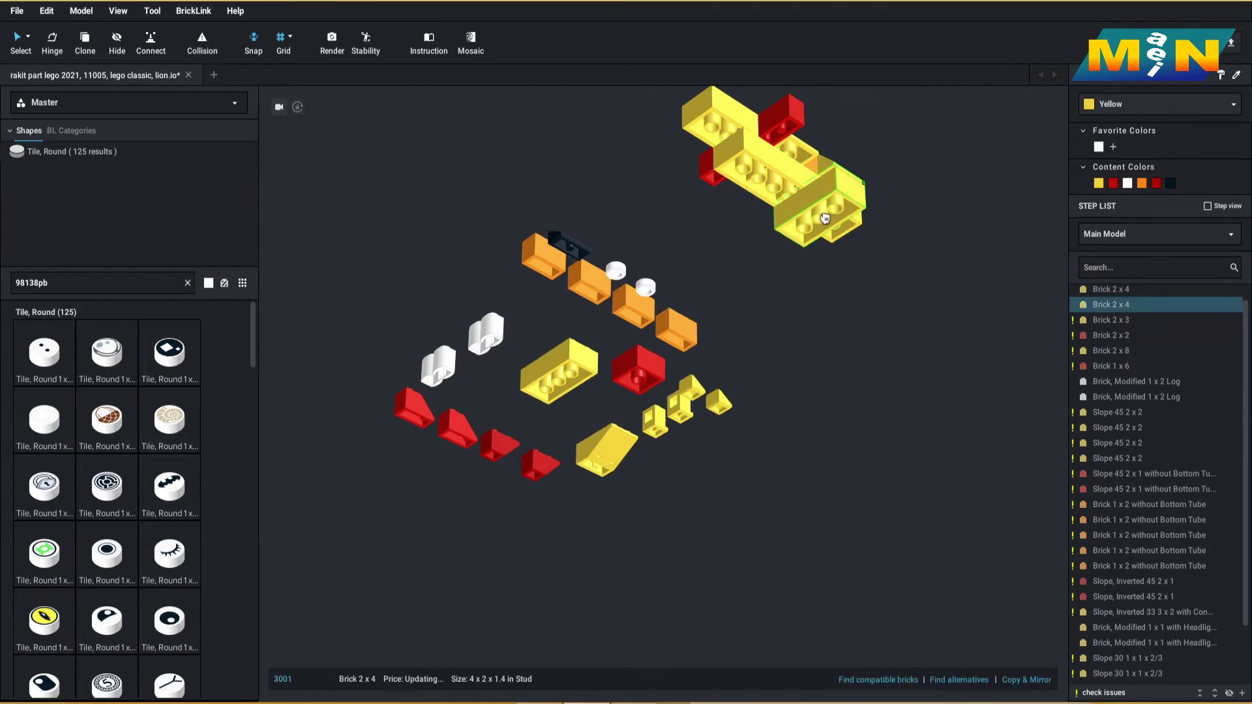
left_click_drag(558, 375, 766, 192)
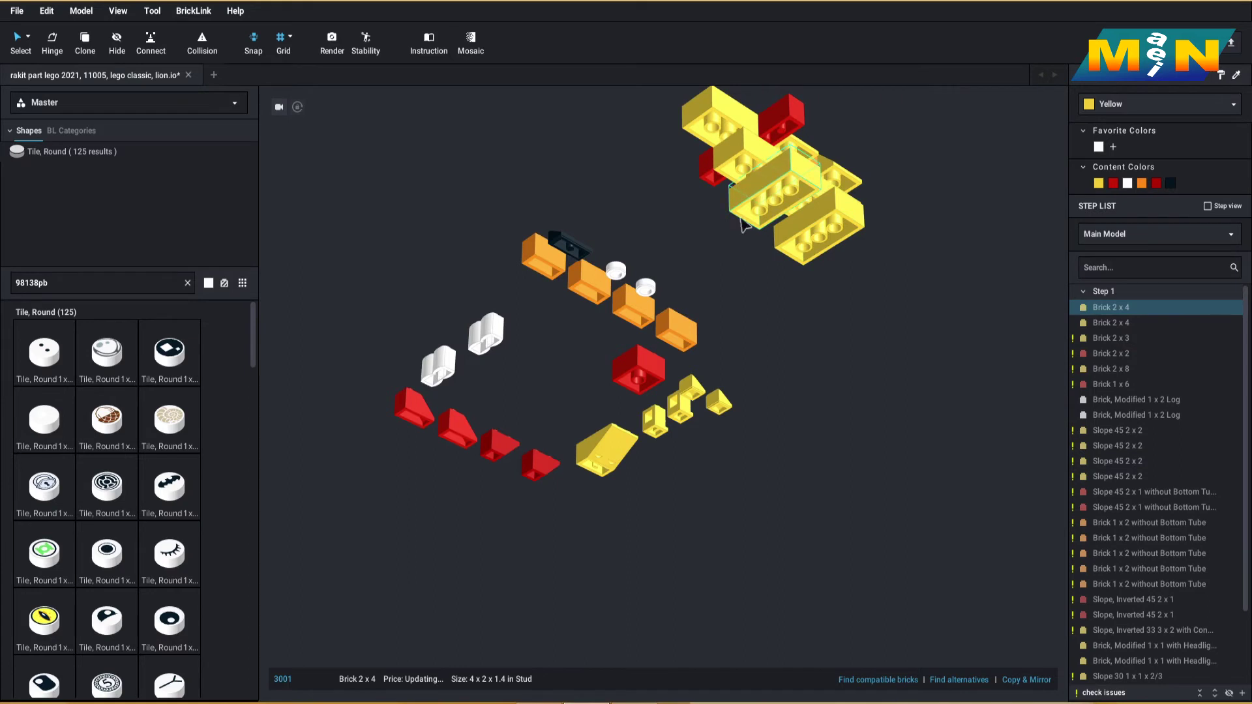
left_click(722, 277)
Insert an orange Brick 1 x 2 above each yellow foot on the near side of the body.
right_click_drag(759, 334, 759, 388)
right_click_drag(688, 455, 688, 452)
middle_click_drag(689, 450, 656, 395)
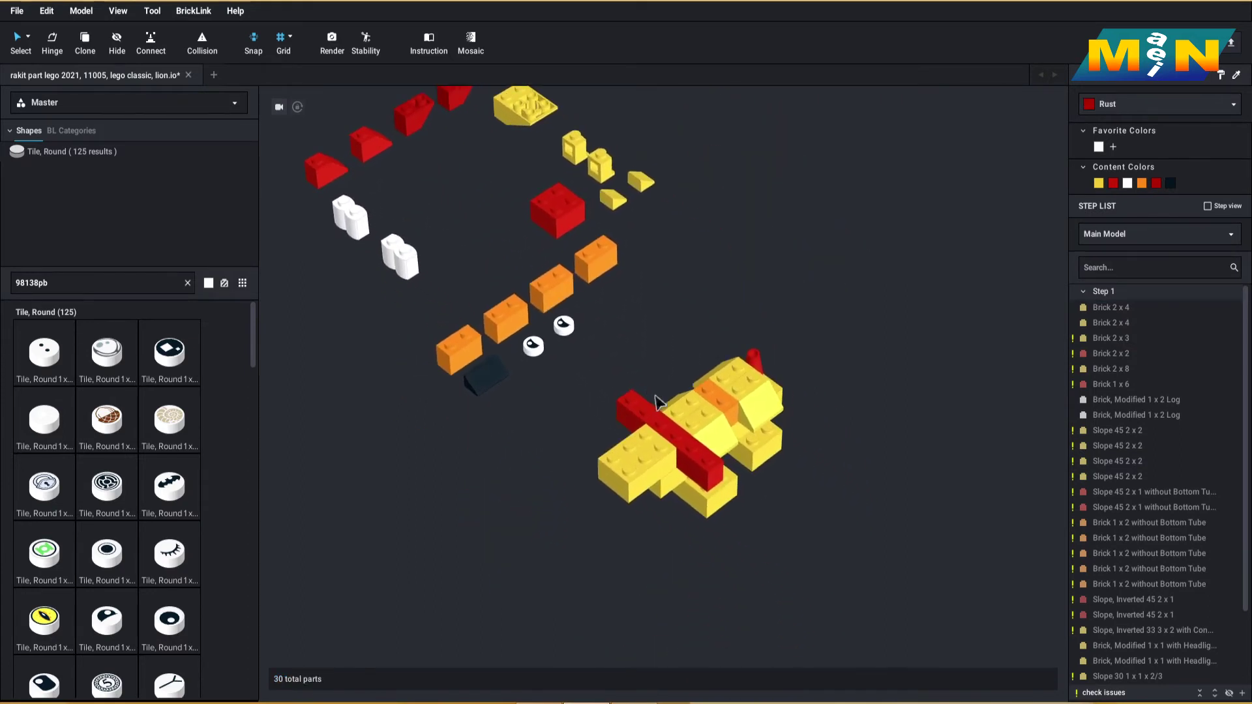
scroll(659, 344, "up", 2)
left_click(785, 413)
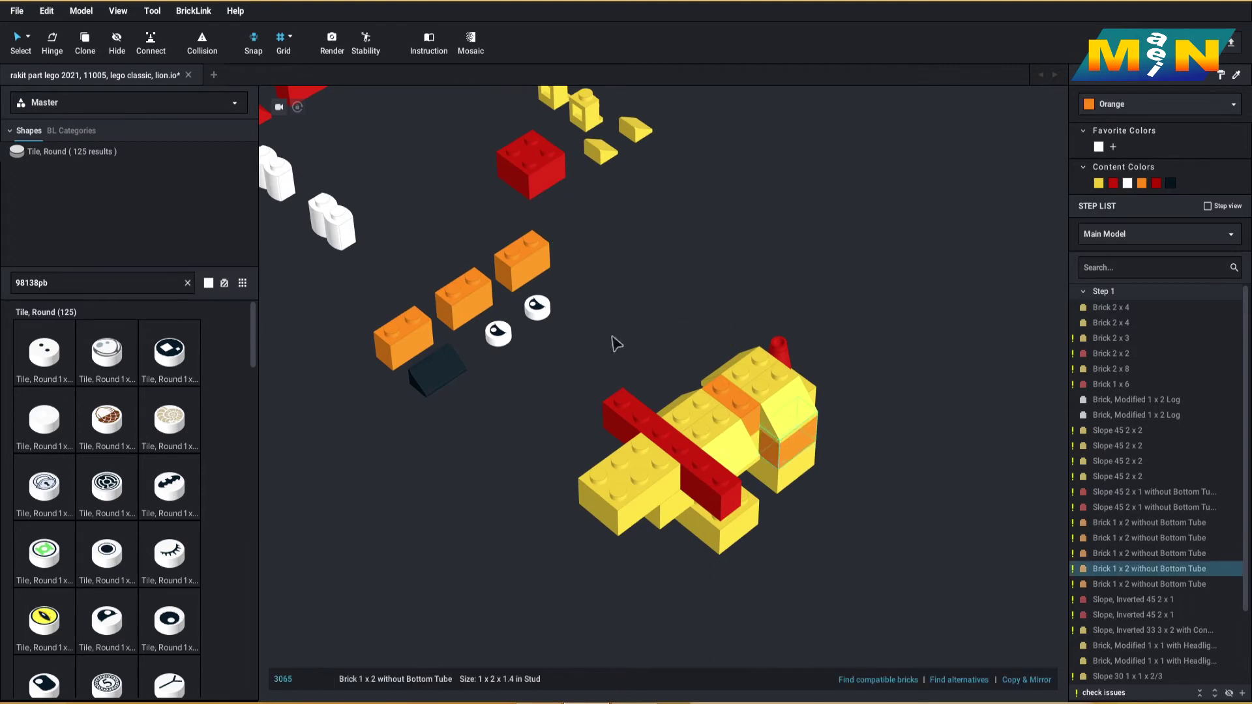
left_click_drag(522, 260, 727, 493)
left_click(838, 497)
Insert the remaining two orange Brick 1 x 2 pieces above the feet on the far side of the body.
right_click_drag(823, 544, 823, 512)
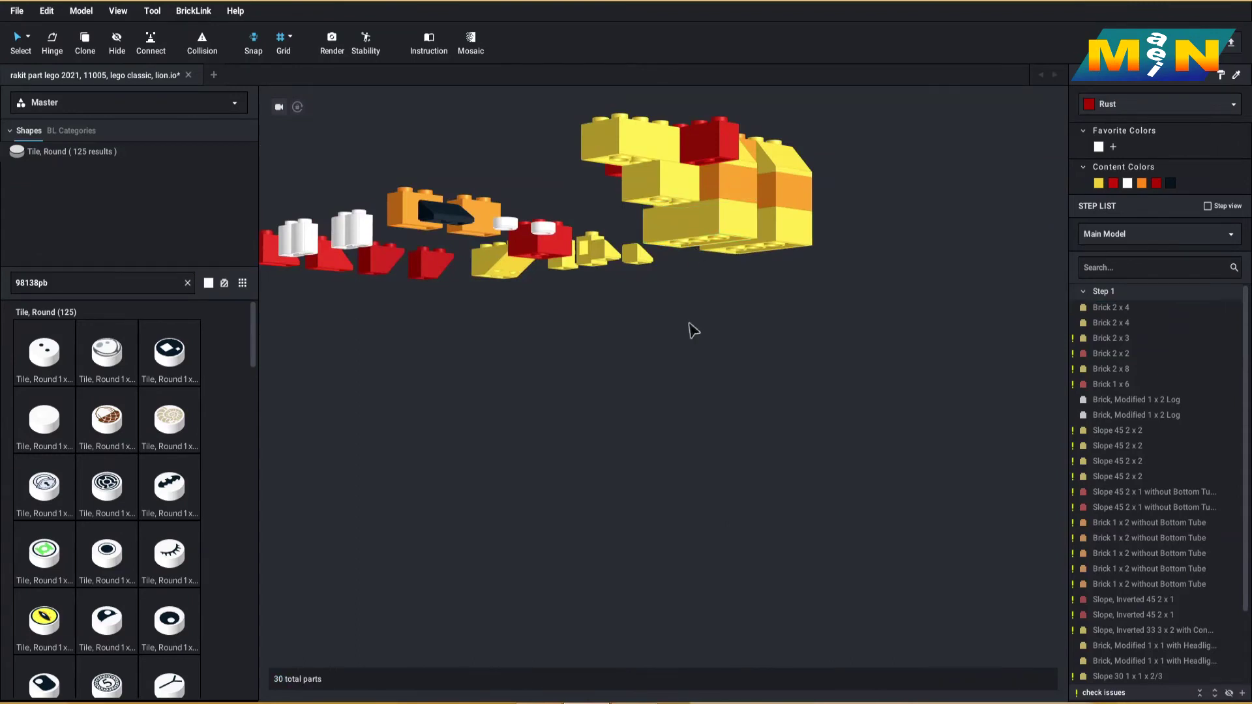
right_click_drag(612, 366, 686, 390)
left_click_drag(792, 330, 757, 291)
middle_click_drag(756, 290, 665, 427)
left_click_drag(666, 427, 697, 310)
left_click_drag(776, 489, 769, 323)
left_click(746, 396)
Attach the two Rust Slope, Inverted 45 2 x 1 pieces beneath opposite ends of the red 1 x 6 brick.
right_click_drag(892, 436, 809, 440)
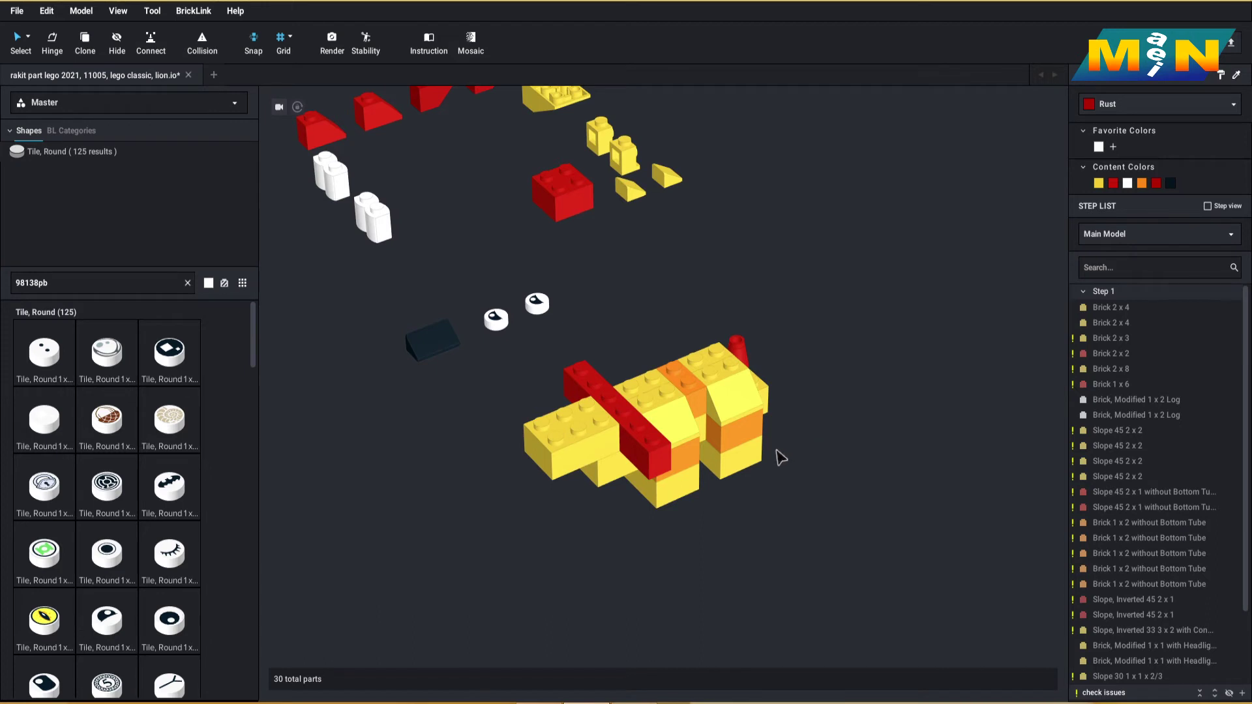
right_click_drag(637, 565, 643, 563)
left_click_drag(366, 125, 673, 450)
left_click(557, 363)
right_click_drag(547, 438, 550, 435)
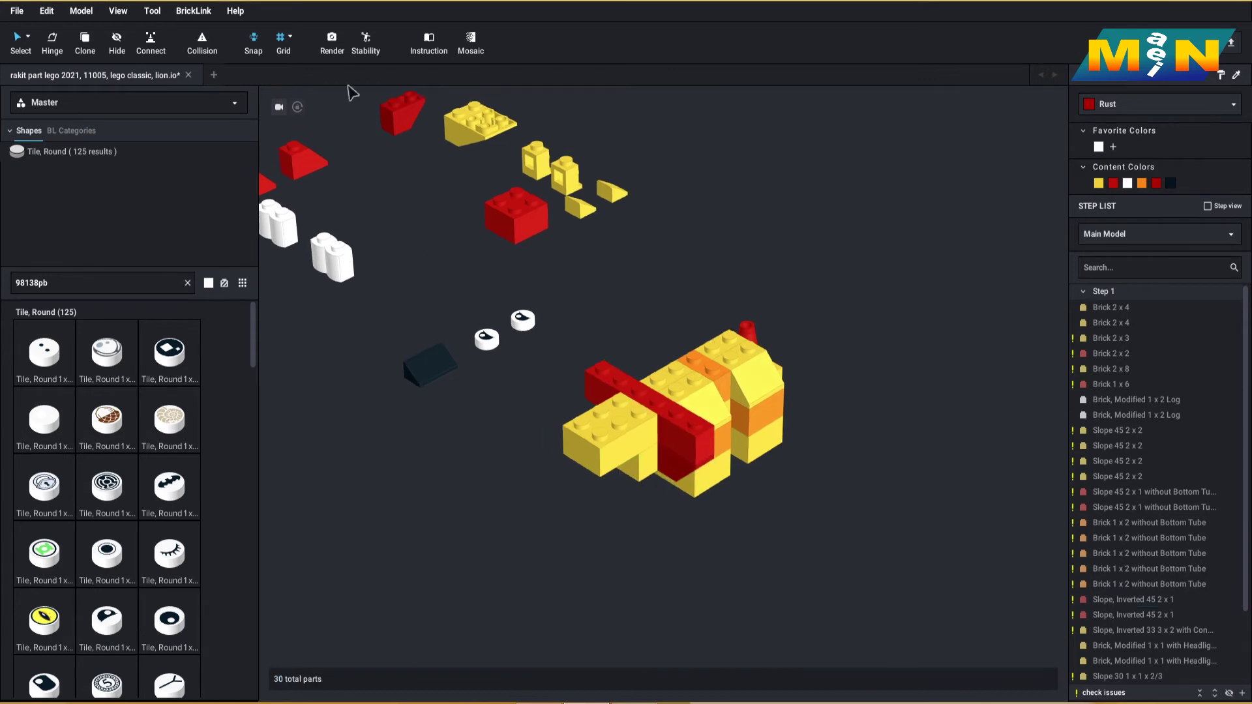
left_click_drag(390, 117, 475, 446)
left_click(480, 499)
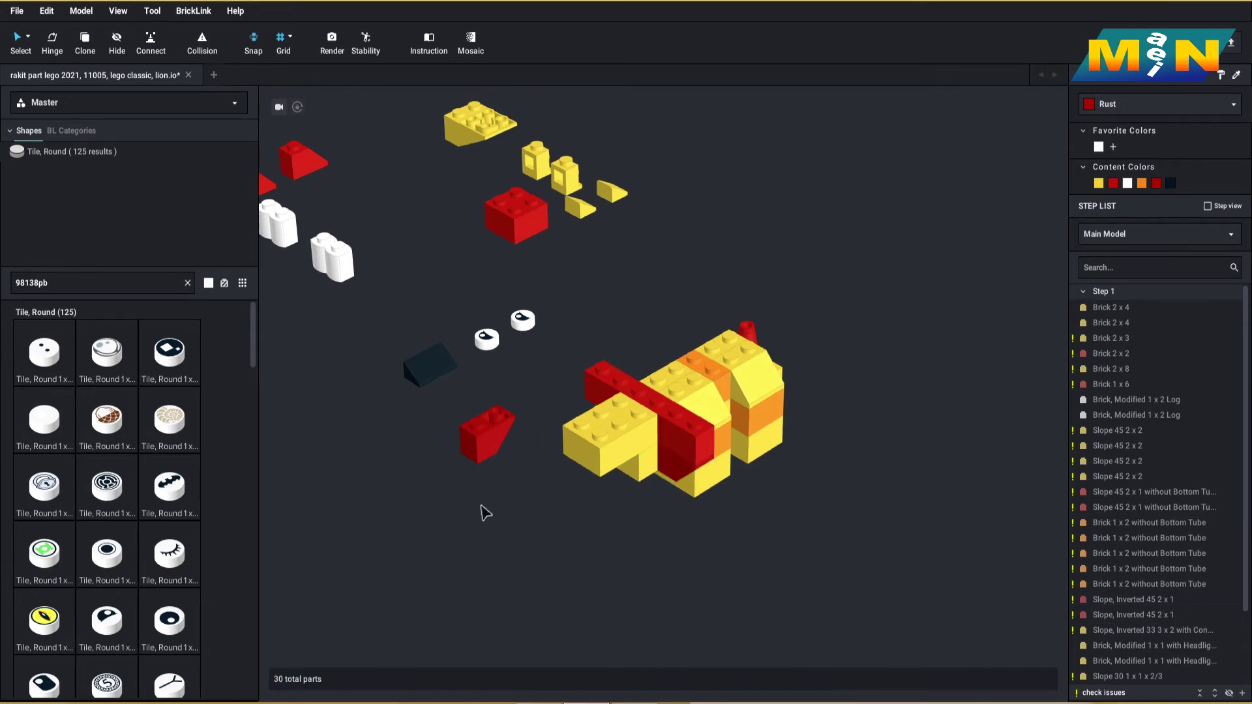
right_click_drag(480, 506, 508, 508)
left_click_drag(602, 504, 724, 423)
key("Right")
Attach both white 1 x 2 log bricks beneath the front 2 x 3 brick and the yellow Slope, Inverted 33 3 x 2 below them.
right_click_drag(665, 489, 703, 561)
left_click_drag(396, 248, 570, 431)
left_click_drag(346, 210, 547, 409)
left_click(502, 458)
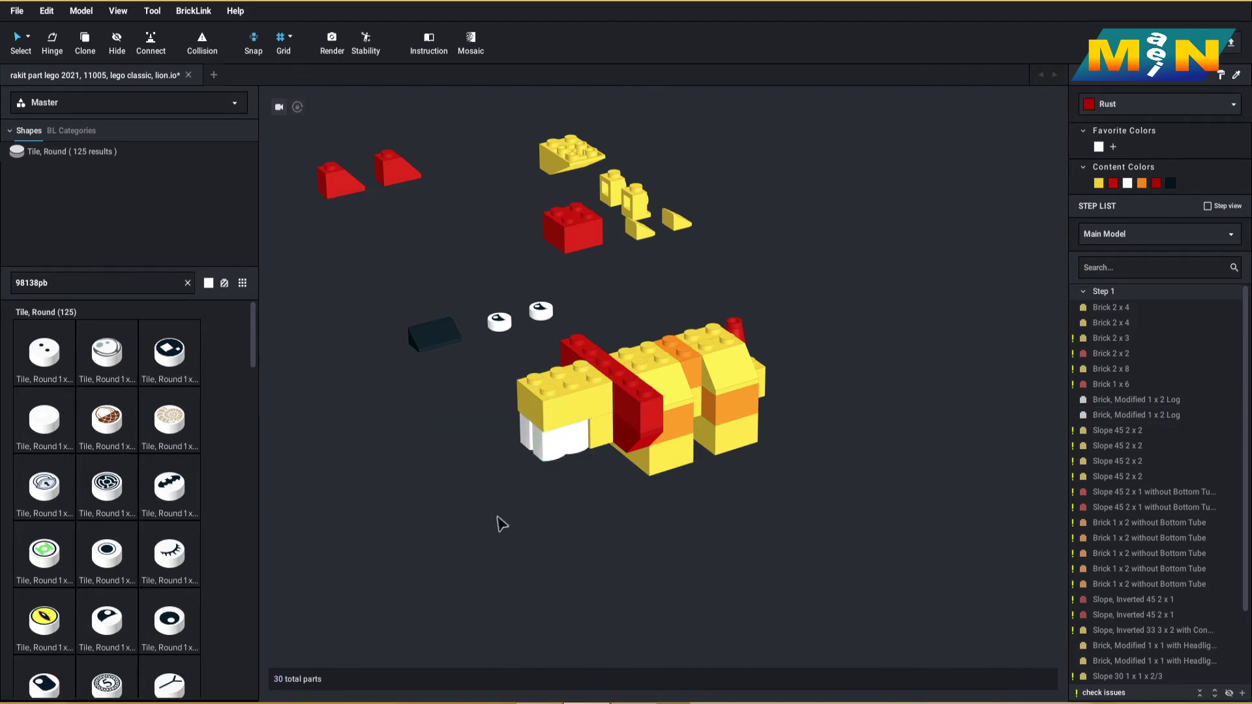
left_click_drag(572, 154, 545, 466)
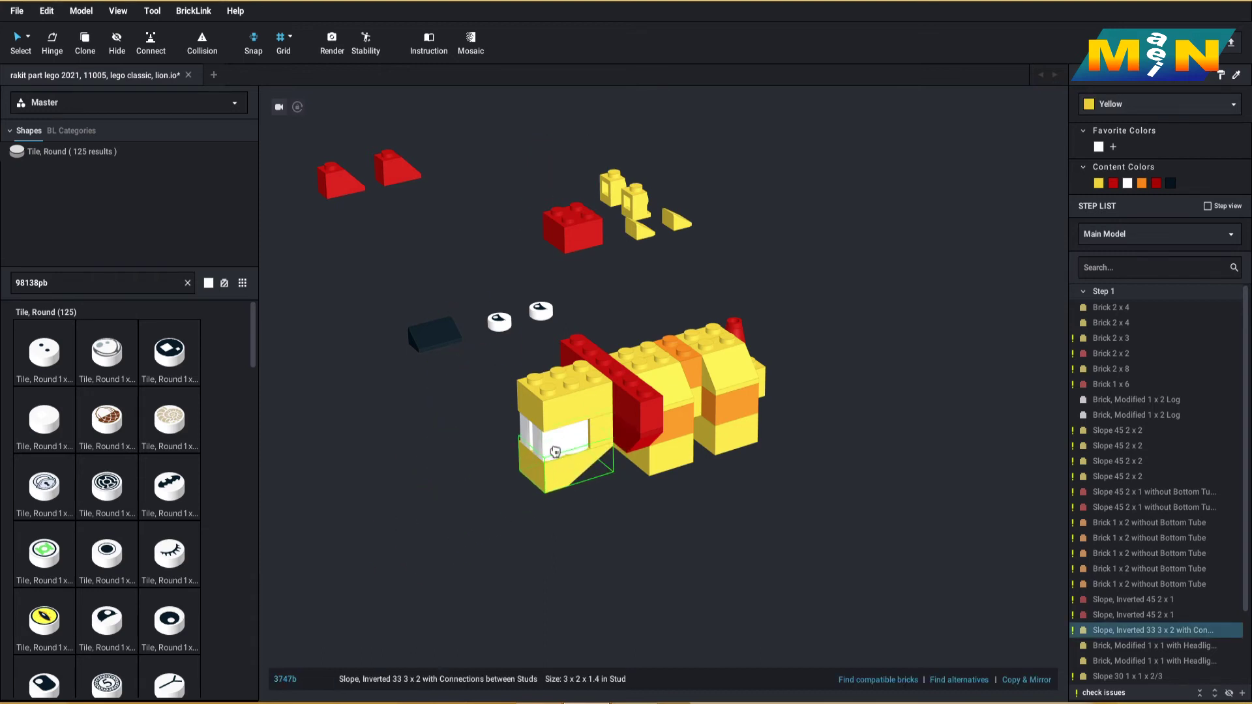
left_click(491, 488)
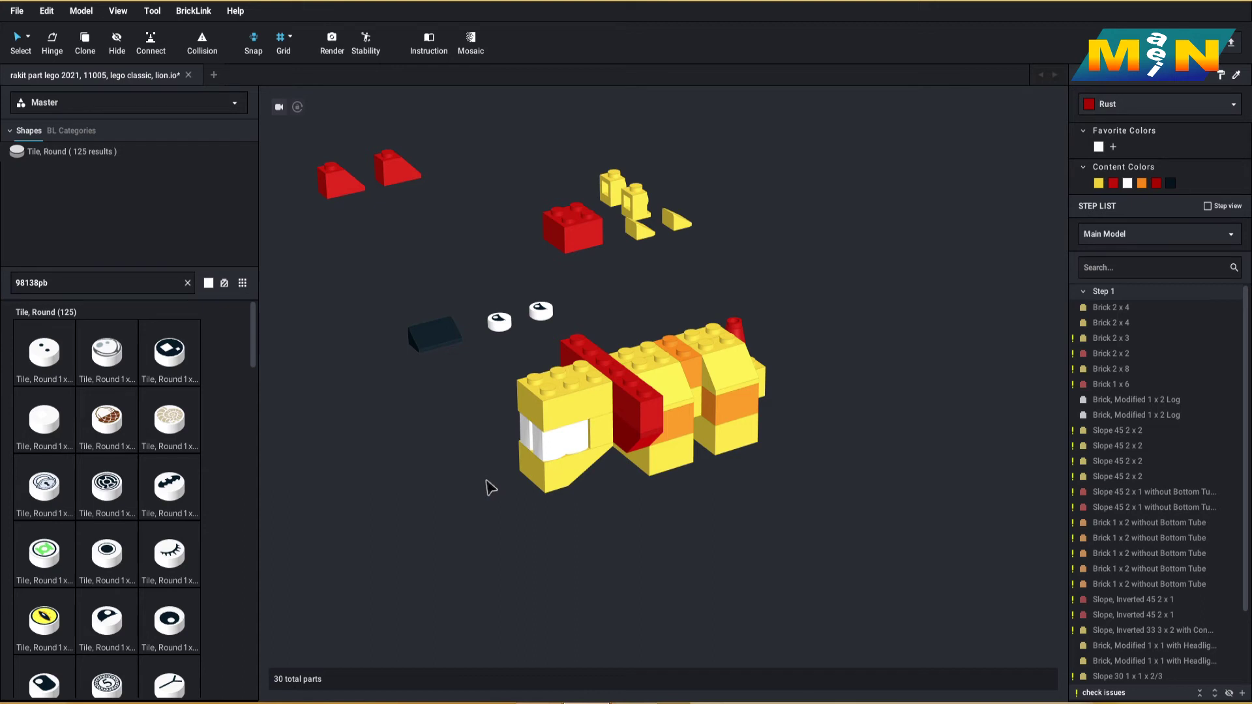
Place the two yellow headlight bricks side by side on the 2 x 3 head brick and the red Brick 2 x 2 behind them.
left_click_drag(635, 207, 584, 350)
left_click(617, 210)
left_click_drag(614, 207, 587, 355)
left_click(612, 300)
left_click_drag(590, 248, 641, 362)
left_click(590, 279)
Attach the two red Slope 45 2 x 1 pieces on either side of the red 2 x 2 brick to round off the mane.
right_click_drag(590, 280, 605, 289)
scroll(456, 242, "down", 2)
left_click_drag(344, 194, 691, 409)
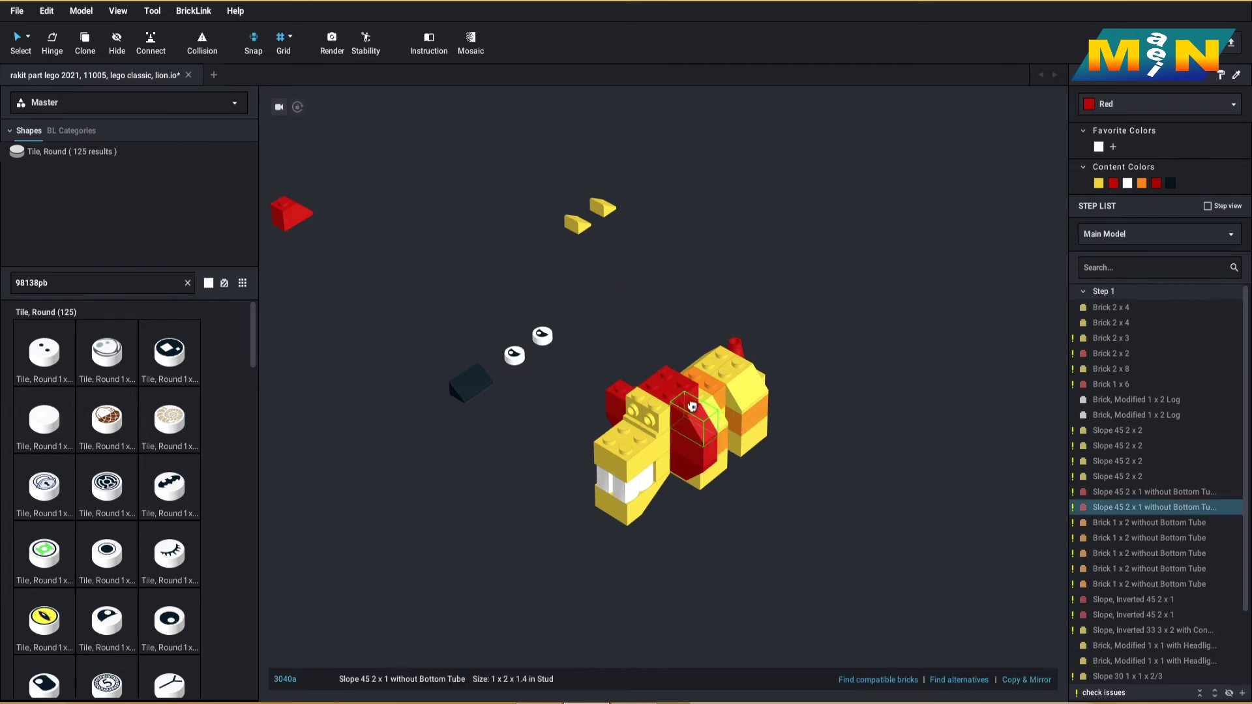
left_click(629, 342)
left_click_drag(291, 212, 641, 372)
right_click_drag(641, 371, 756, 358)
left_click_drag(757, 357, 795, 319)
key("Escape")
right_click_drag(820, 514, 708, 452)
right_click_drag(594, 326, 587, 330)
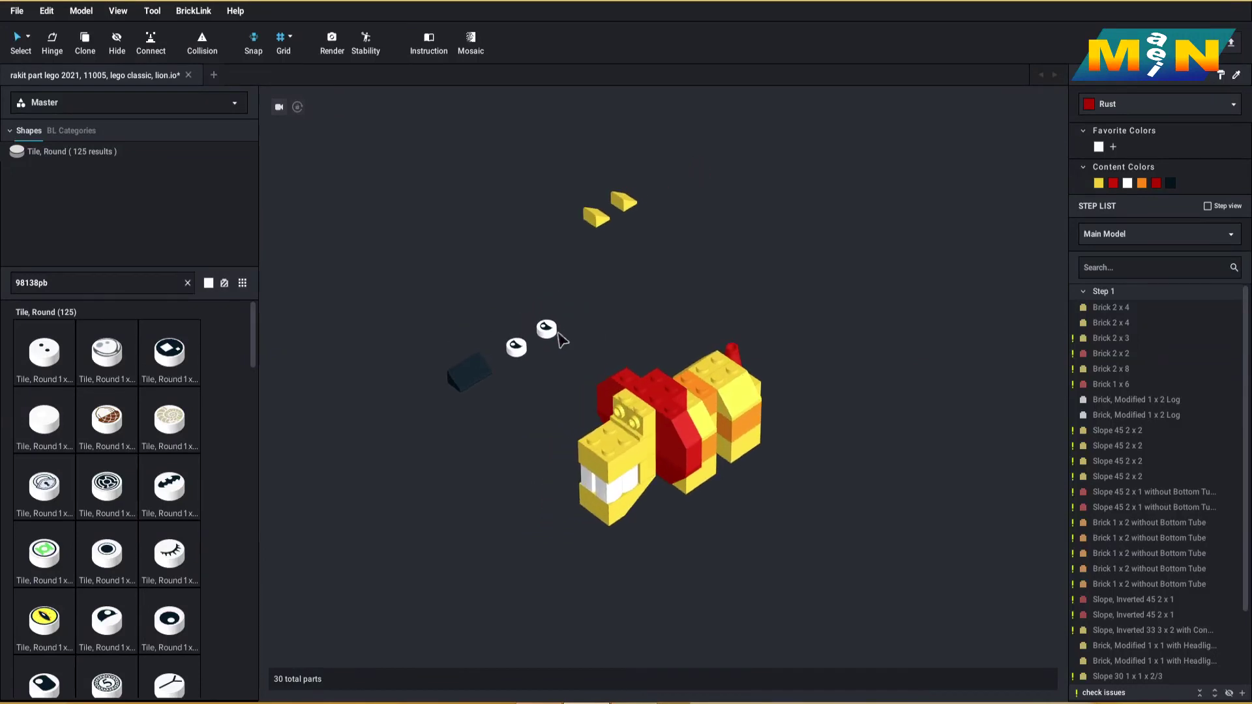
Attach the two white Tile, Round 1 x 1 eye pieces upright onto the front studs of the two yellow headlight bricks.
left_click(578, 332)
left_click_drag(594, 336, 609, 386)
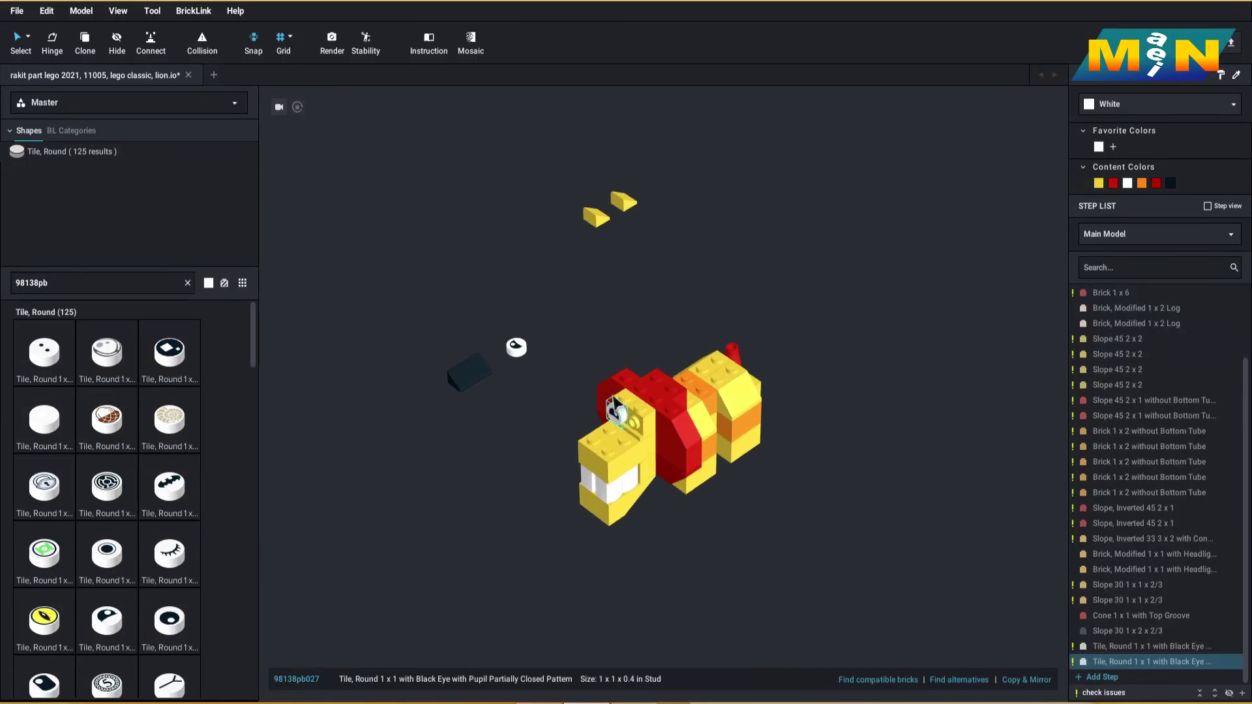
left_click_drag(516, 348, 574, 370)
key("Down")
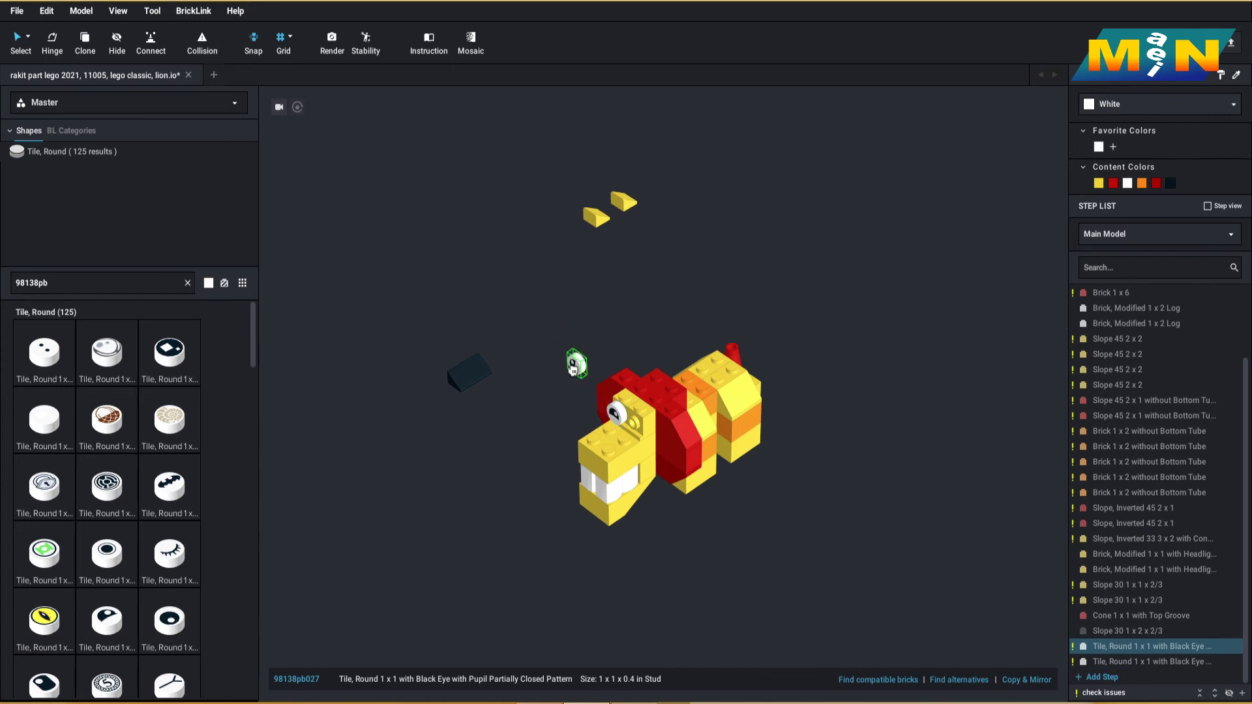
left_click_drag(582, 377, 546, 461)
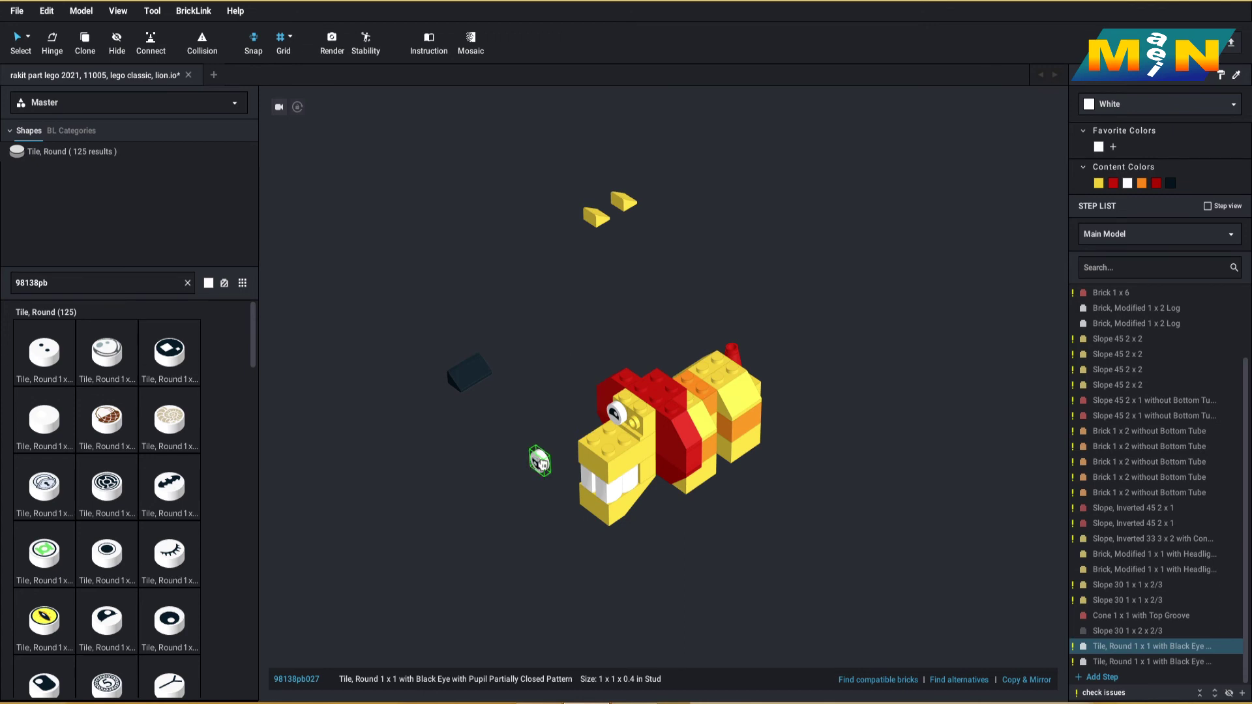
left_click_drag(546, 465, 640, 436)
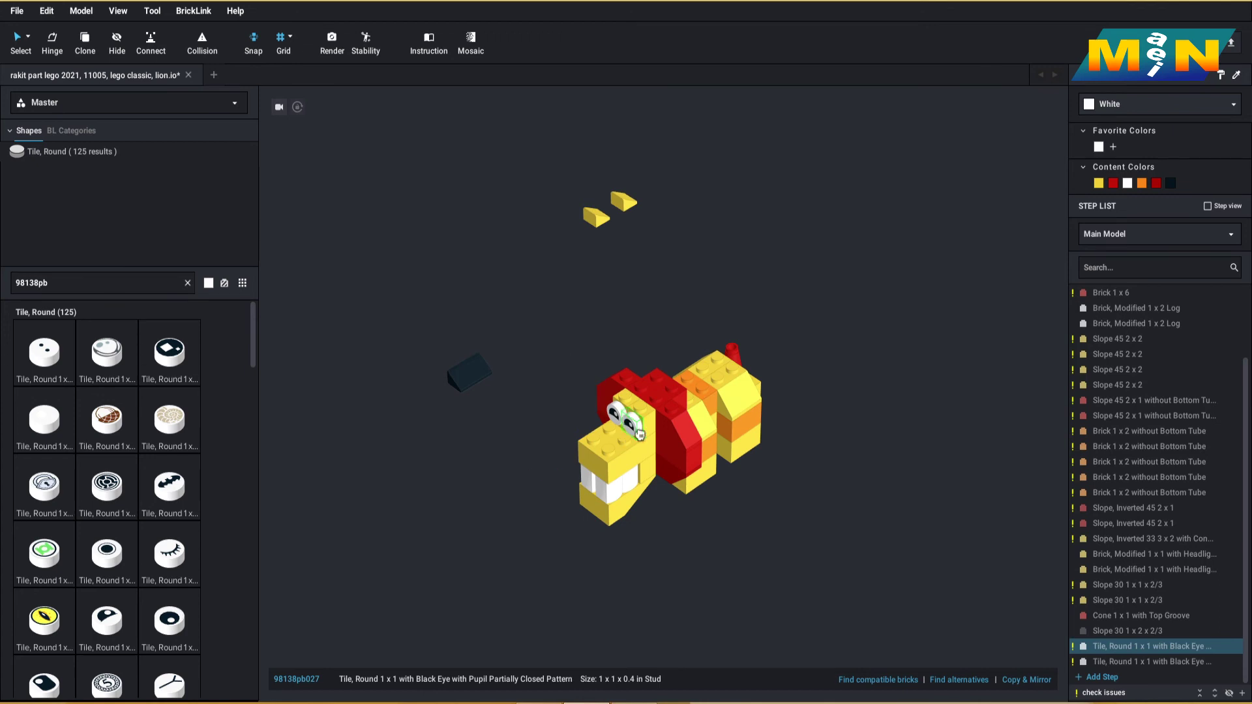
left_click(580, 387)
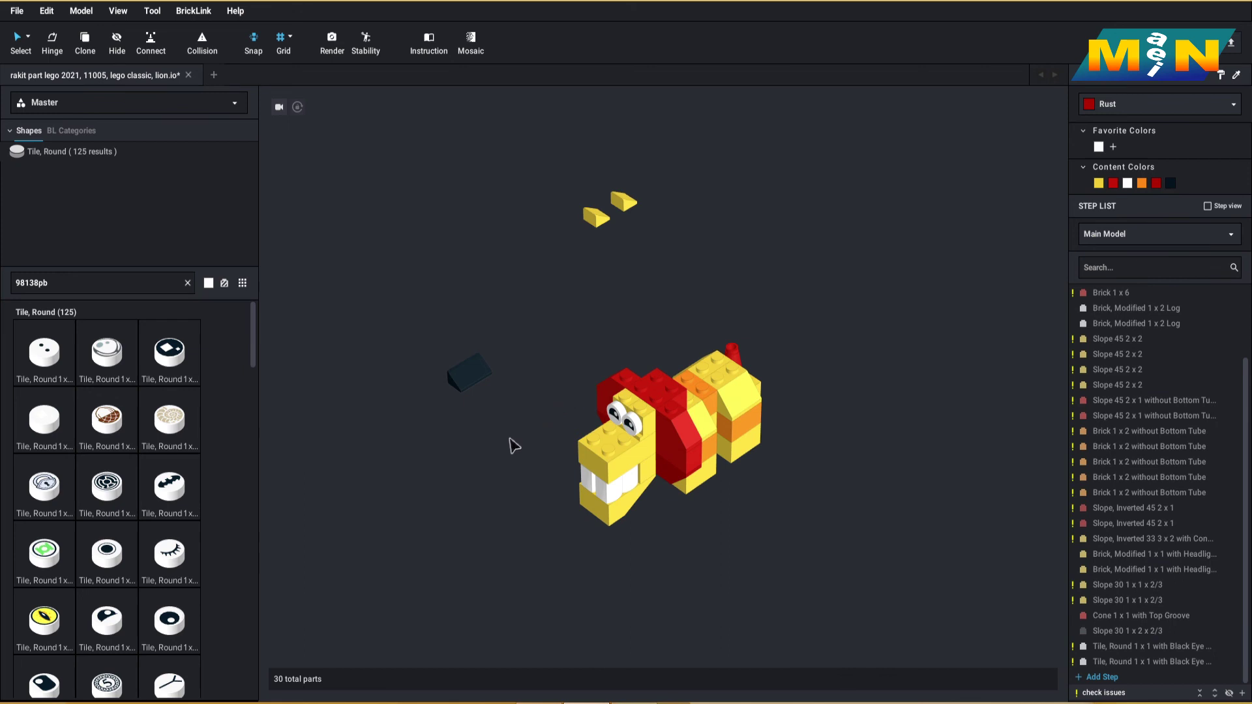
Place the black Slope 30 1 x 2 x 2/3 on the snout tip as a nose and both yellow Slope 30 1 x 1 x 2/3 ears atop the mane.
left_click_drag(460, 383, 604, 450)
left_click(575, 404)
left_click_drag(595, 221, 625, 378)
left_click(642, 283)
left_click_drag(631, 212, 672, 399)
left_click(648, 285)
scroll(670, 311, "up", 5)
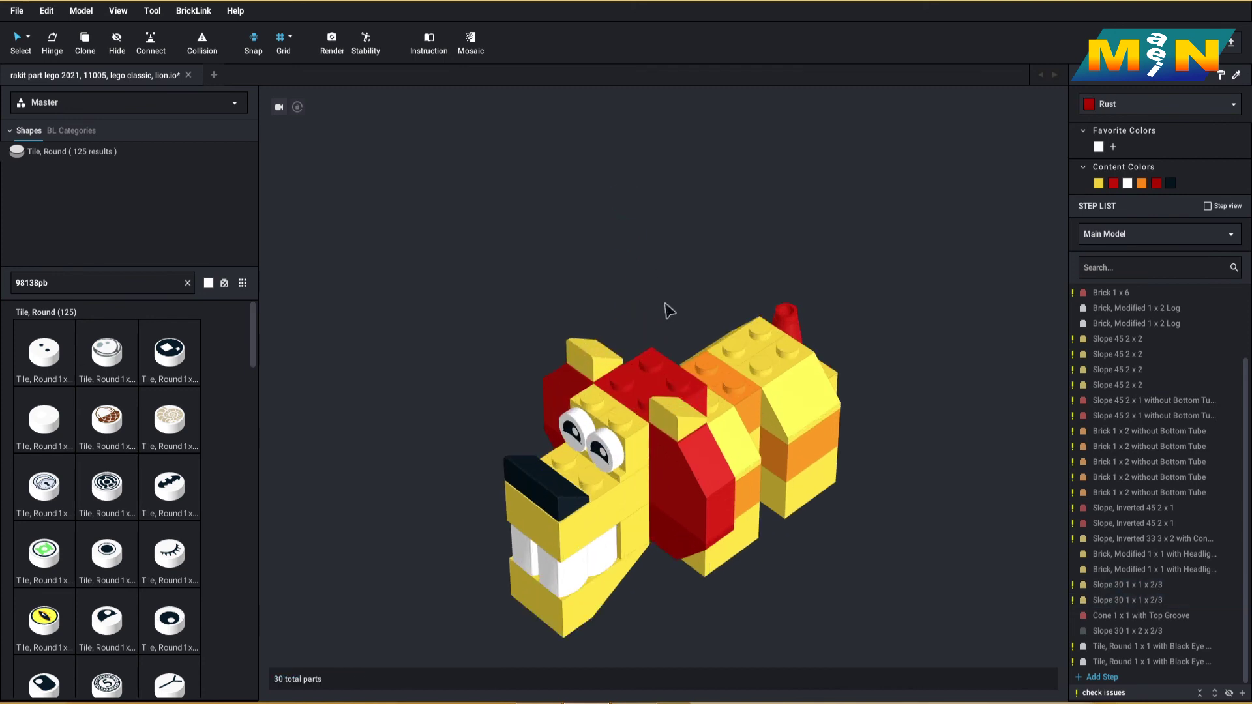
right_click_drag(760, 461, 613, 537)
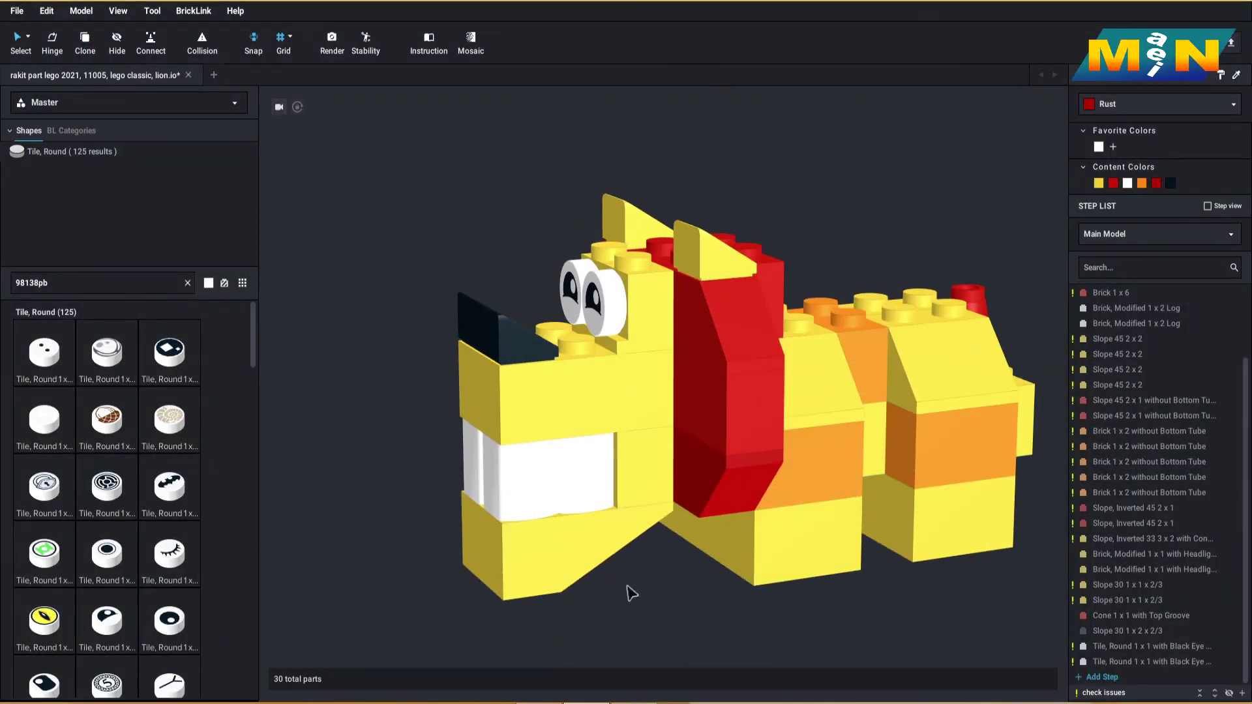